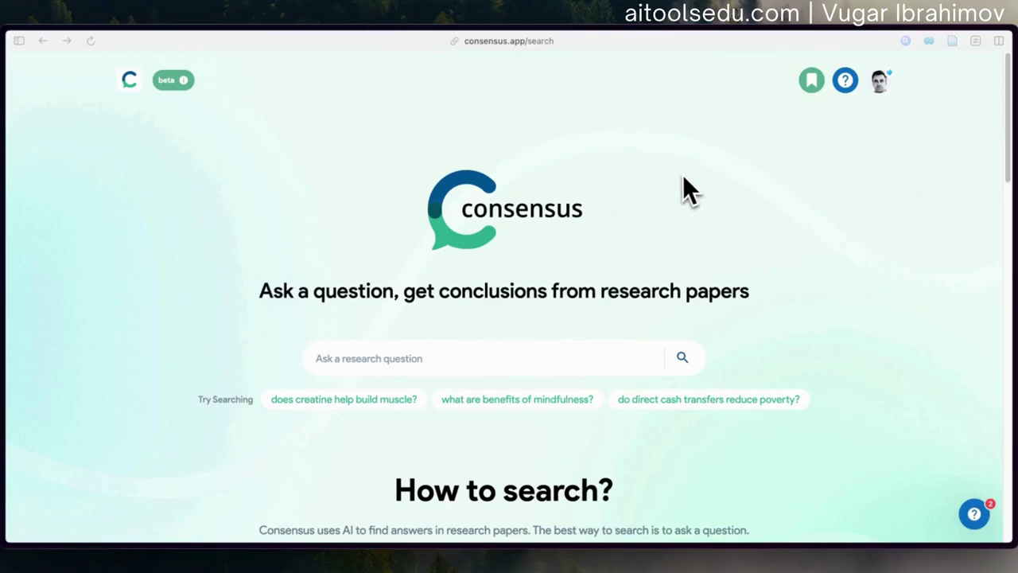
- Search Consensus for 'does climate change impact human migration' by pasting it into the question box
{"action": "scroll", "coordinate": [678, 175], "scroll_direction": "down", "scroll_amount": 1}
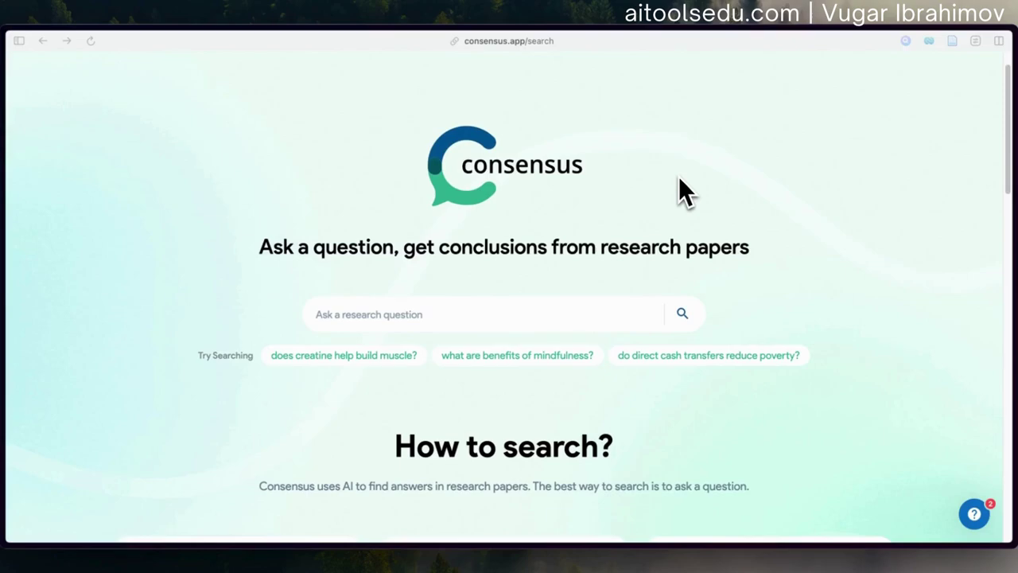
{"action": "scroll", "coordinate": [680, 182], "scroll_direction": "up", "scroll_amount": 1}
{"action": "scroll", "coordinate": [680, 187], "scroll_direction": "down", "scroll_amount": 1}
{"action": "scroll", "coordinate": [704, 174], "scroll_direction": "down", "scroll_amount": 3}
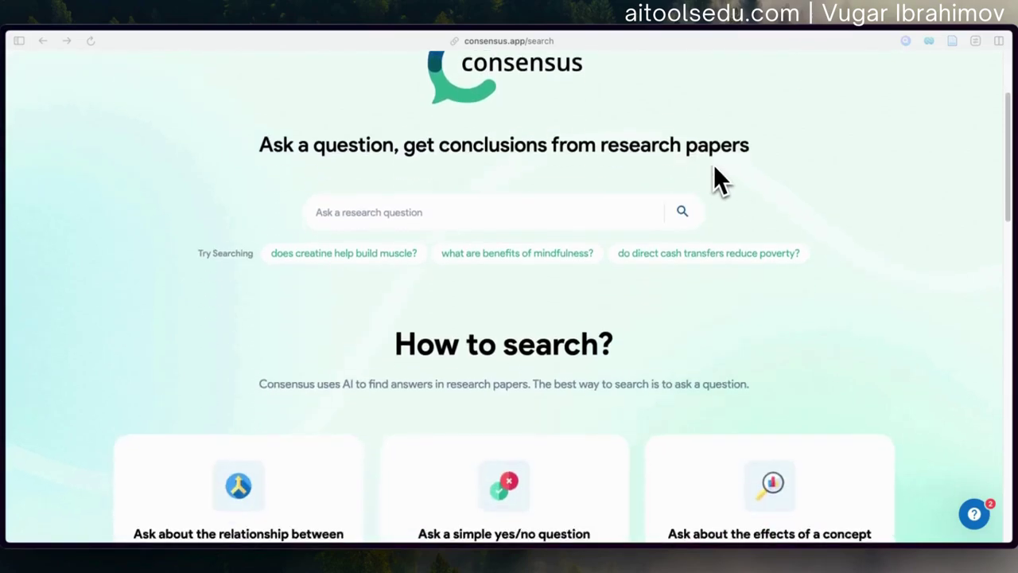
{"action": "scroll", "coordinate": [713, 167], "scroll_direction": "down", "scroll_amount": 4}
{"action": "scroll", "coordinate": [714, 167], "scroll_direction": "up", "scroll_amount": 6}
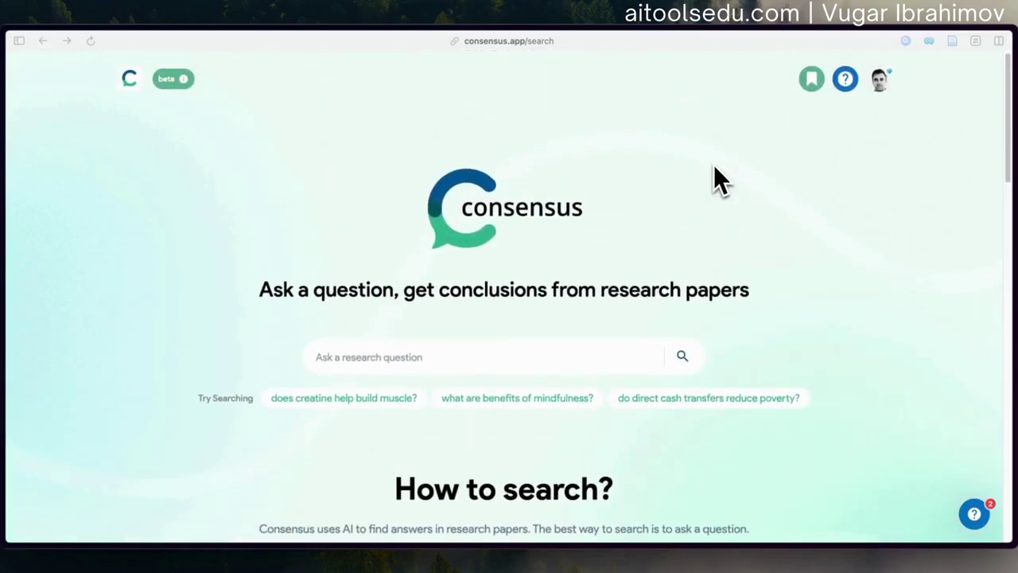
{"action": "scroll", "coordinate": [713, 164], "scroll_direction": "down", "scroll_amount": 1}
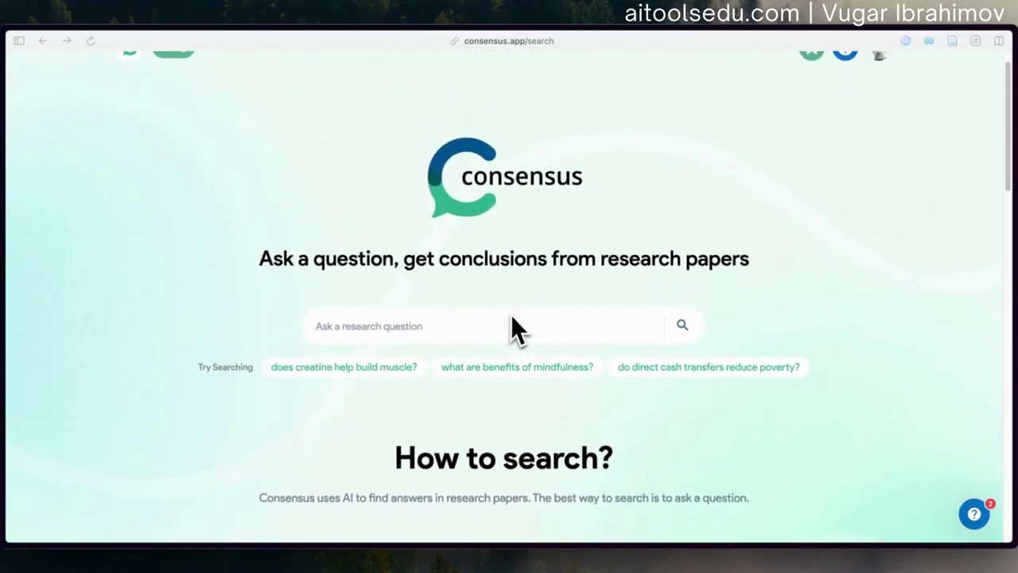
{"action": "scroll", "coordinate": [511, 318], "scroll_direction": "up", "scroll_amount": 1}
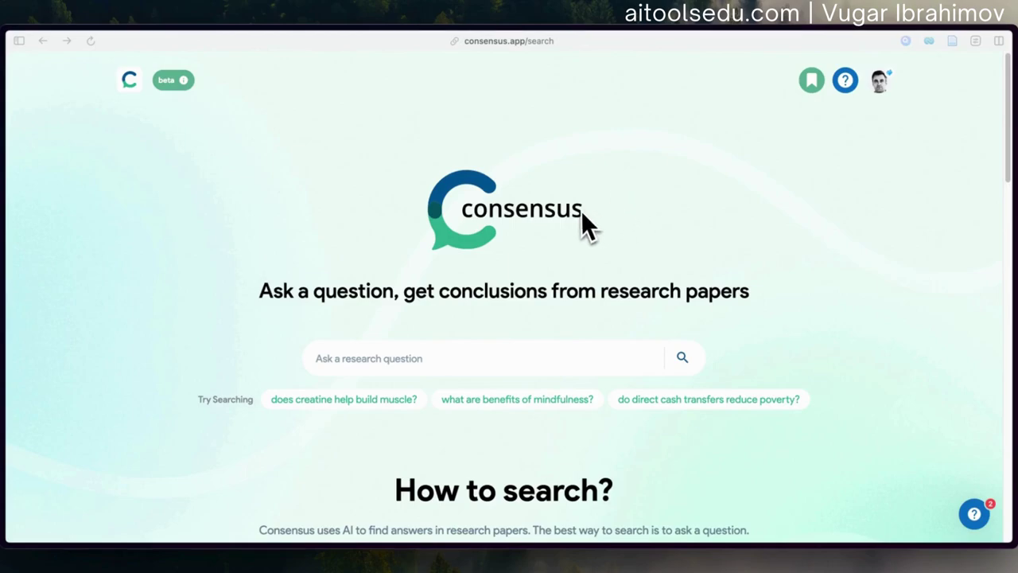
{"action": "left_click", "coordinate": [406, 358]}
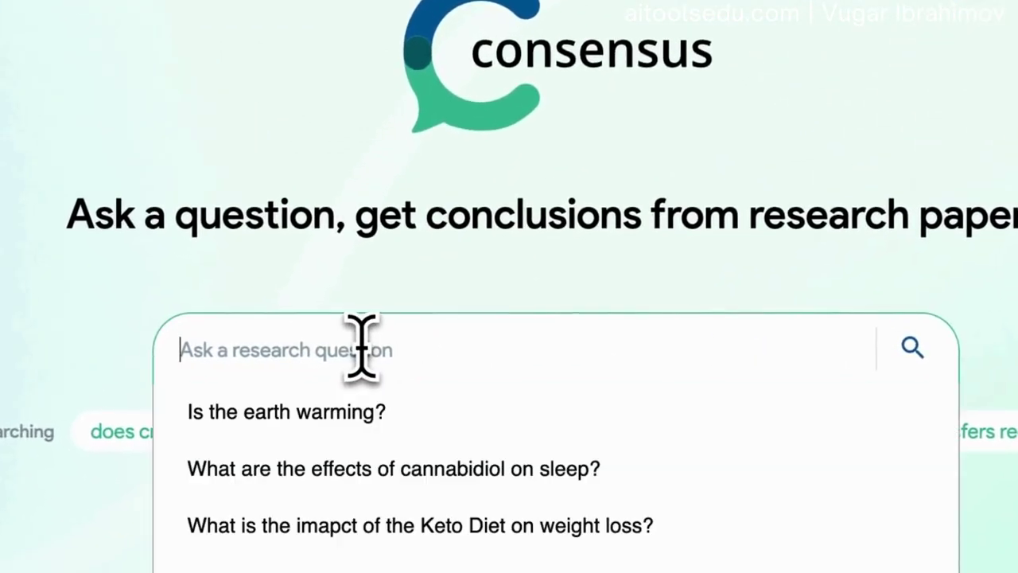
{"action": "type", "text": "does climate change impact human migration"}
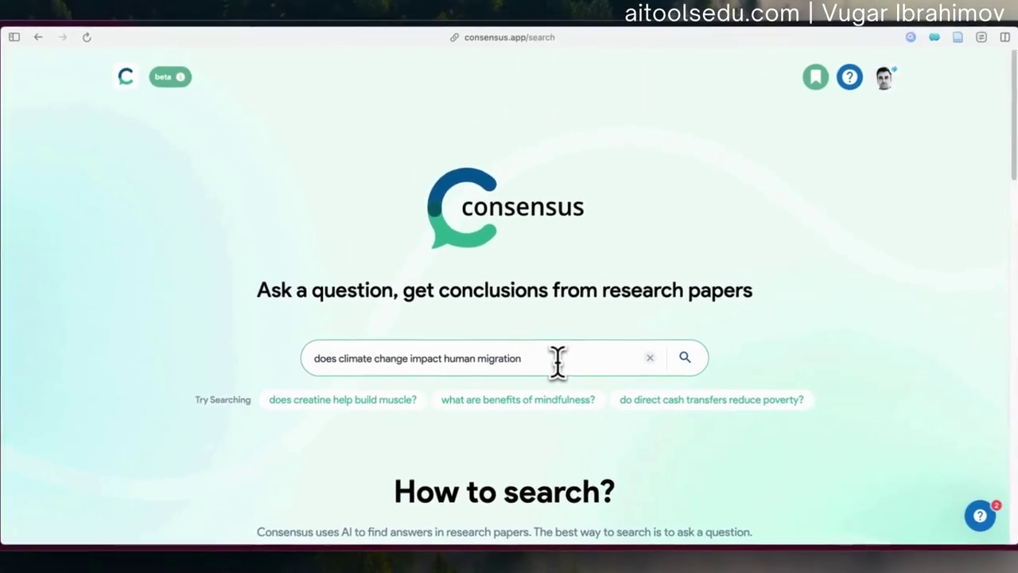
{"action": "key", "text": "Return"}
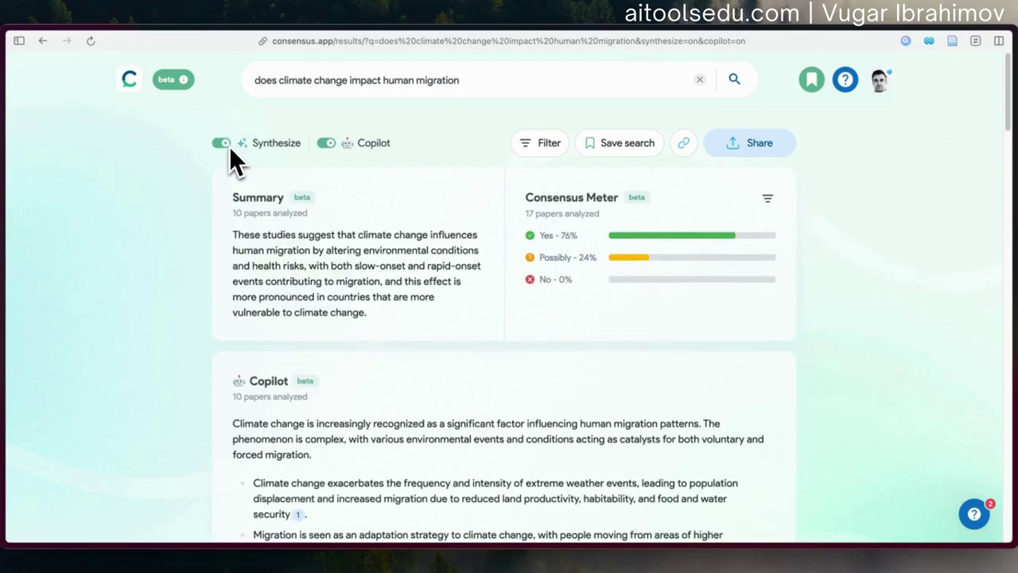
{"action": "mouse_move", "coordinate": [261, 147]}
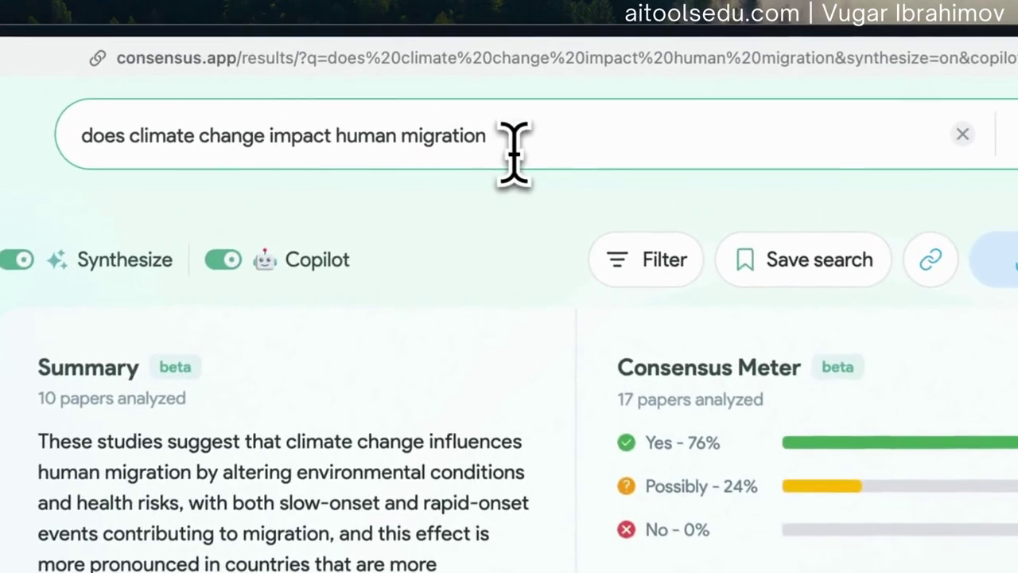
- Replace the current question with the suggested 'Does coffee impact anxiety?' search
{"action": "triple_click", "coordinate": [512, 151]}
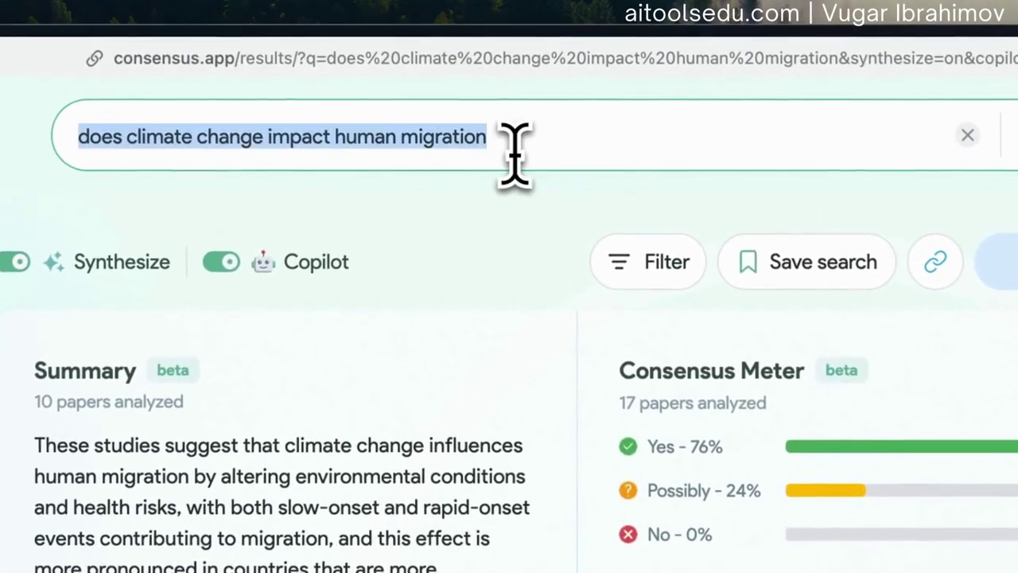
{"action": "type", "text": "does coffe"}
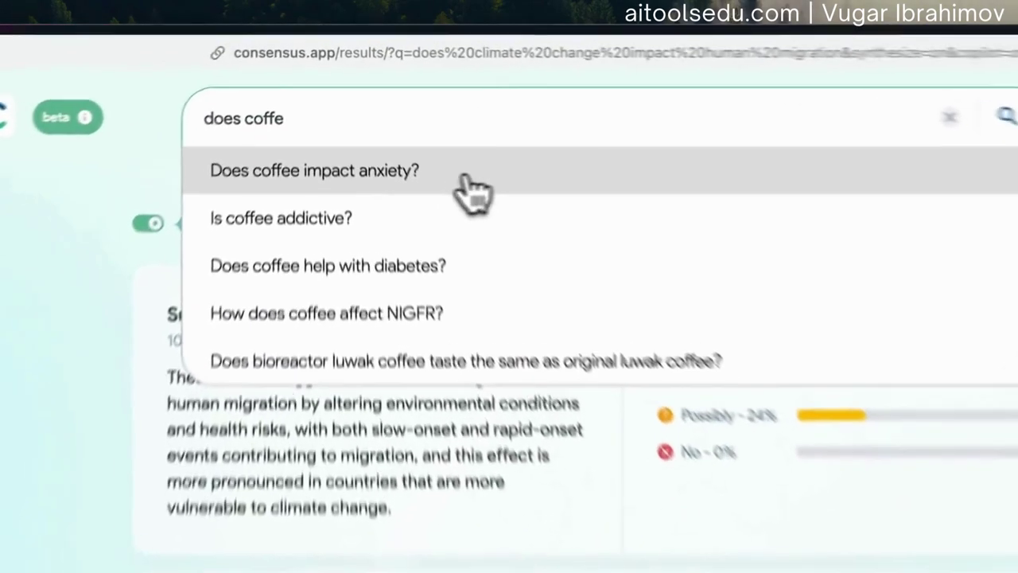
{"action": "left_click", "coordinate": [408, 114]}
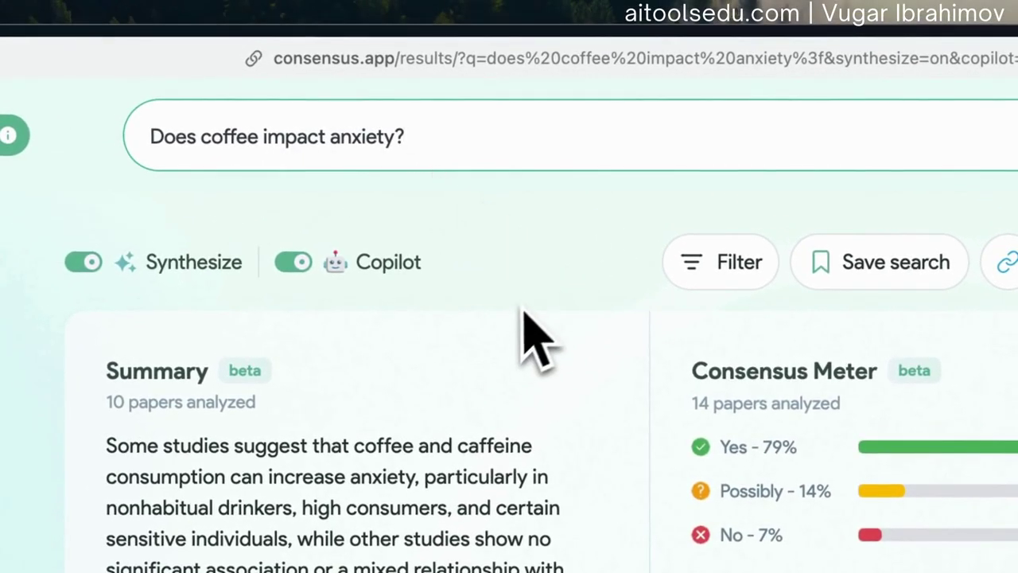
{"action": "scroll", "coordinate": [525, 350], "scroll_direction": "down", "scroll_amount": 2}
{"action": "scroll", "coordinate": [628, 381], "scroll_direction": "up", "scroll_amount": 2}
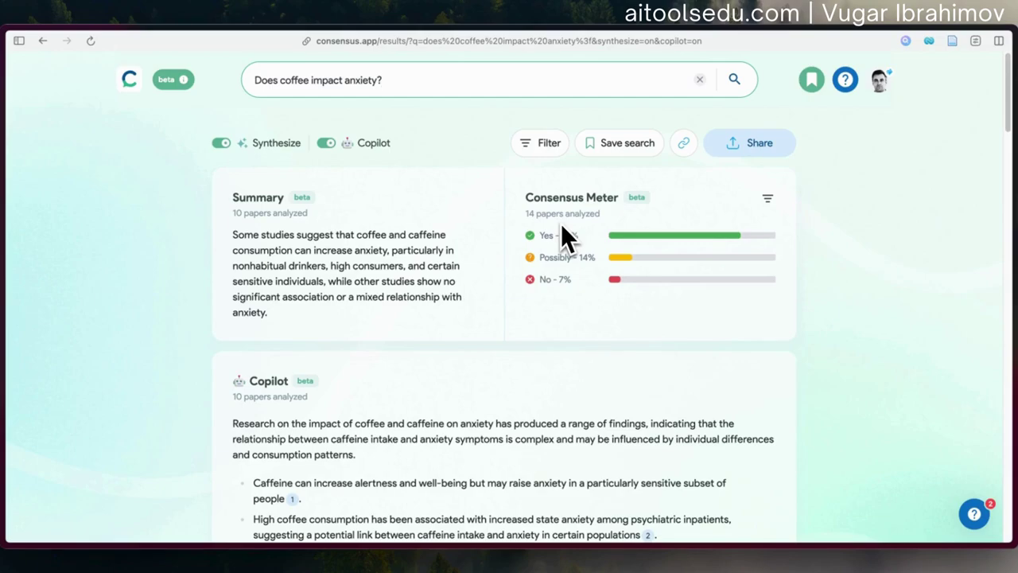
{"action": "scroll", "coordinate": [565, 236], "scroll_direction": "down", "scroll_amount": 2}
{"action": "scroll", "coordinate": [565, 236], "scroll_direction": "up", "scroll_amount": 1}
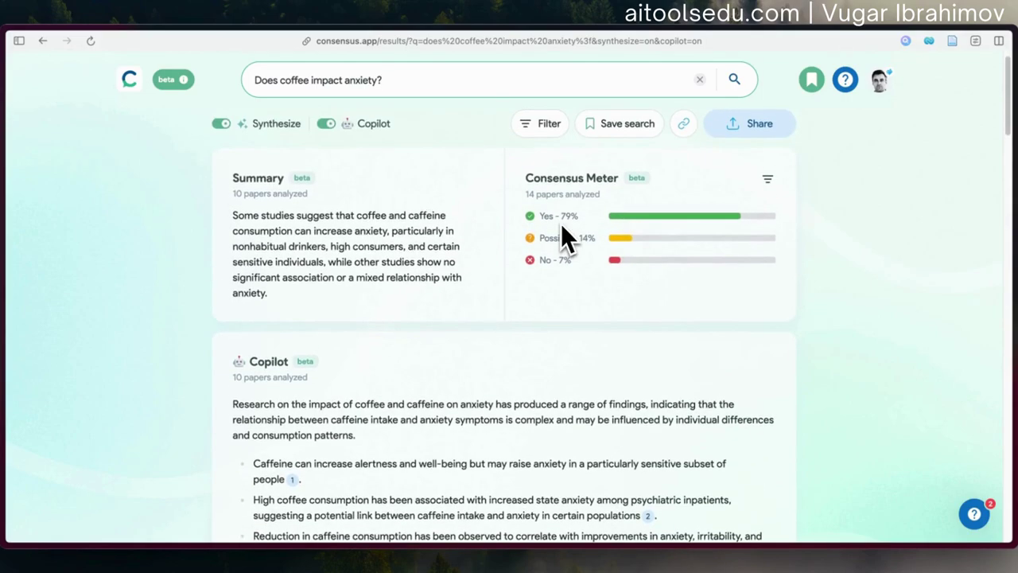
{"action": "scroll", "coordinate": [560, 225], "scroll_direction": "down", "scroll_amount": 1}
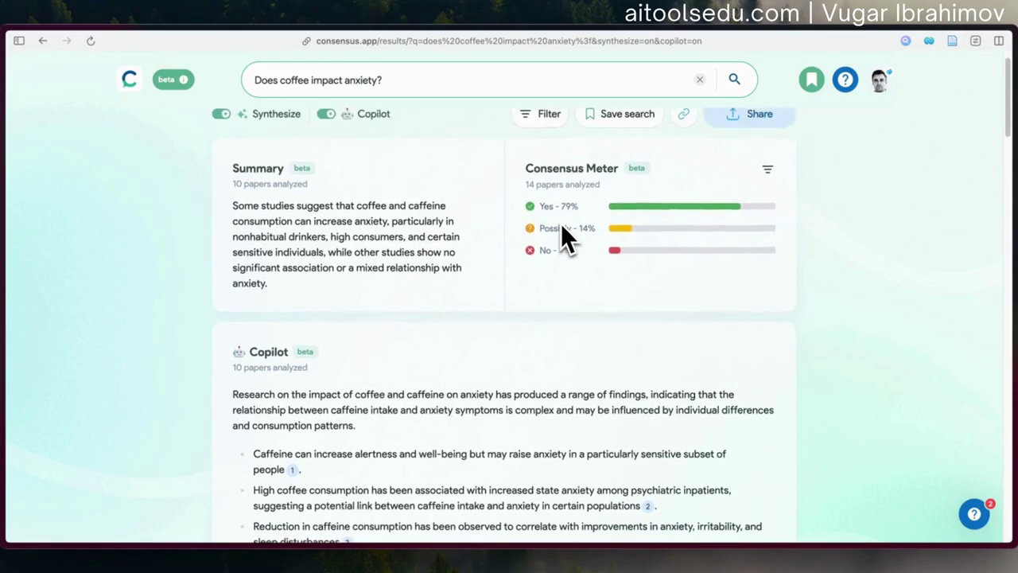
{"action": "scroll", "coordinate": [561, 225], "scroll_direction": "up", "scroll_amount": 1}
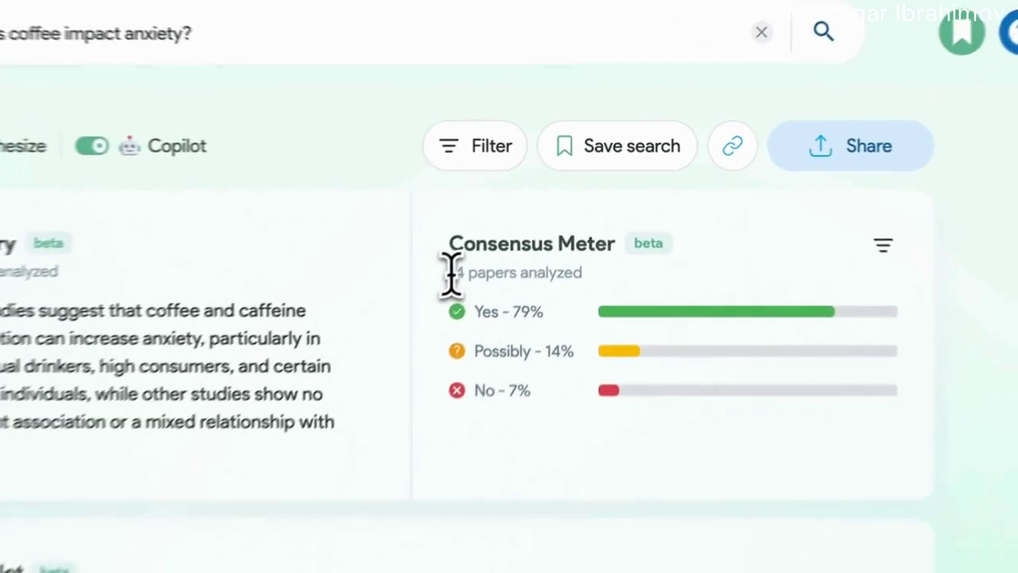
{"action": "left_click_drag", "start_coordinate": [451, 274], "coordinate": [516, 274]}
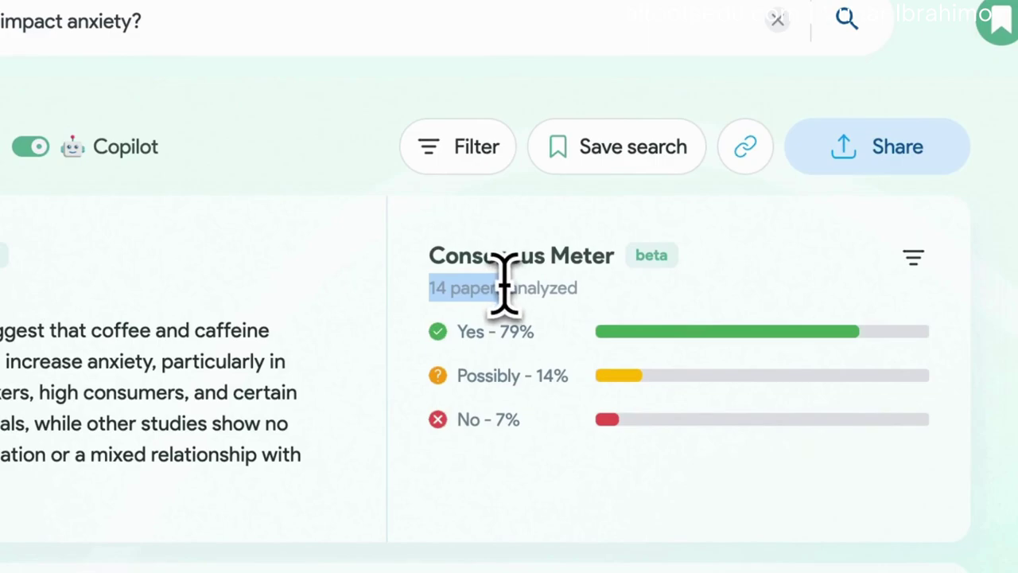
{"action": "left_click", "coordinate": [486, 283]}
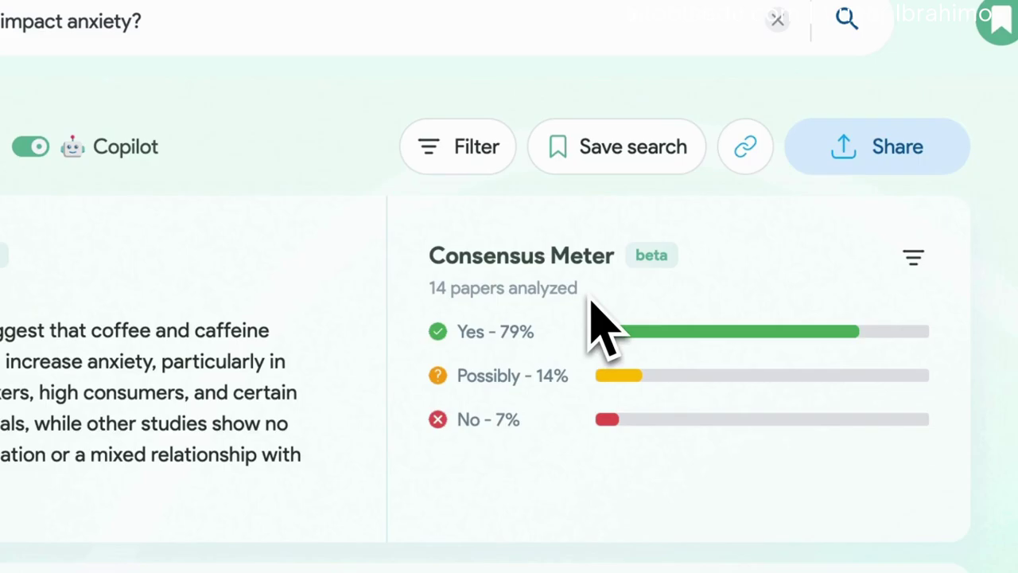
{"action": "scroll", "coordinate": [591, 301], "scroll_direction": "down", "scroll_amount": 3}
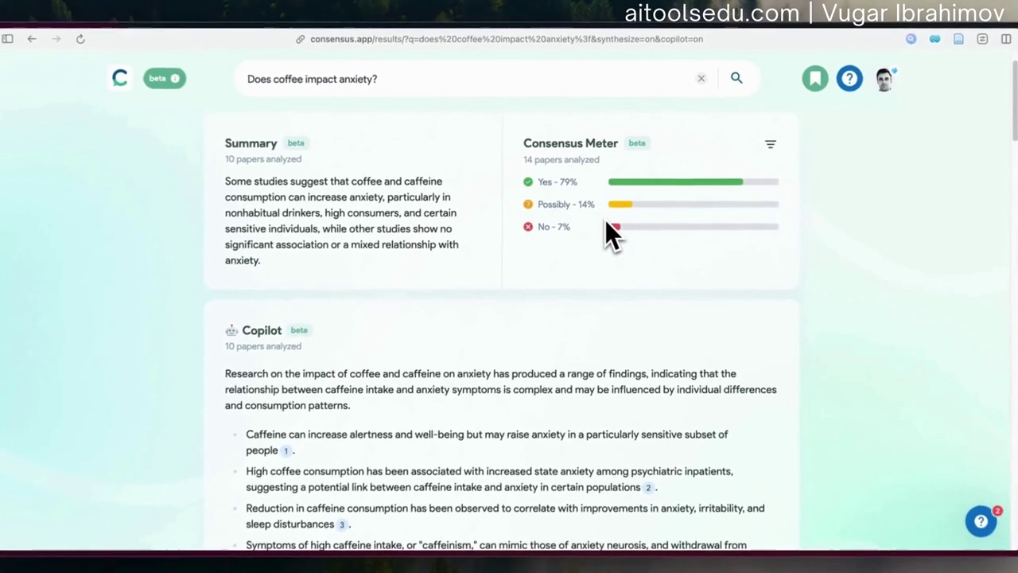
{"action": "scroll", "coordinate": [605, 223], "scroll_direction": "down", "scroll_amount": 2}
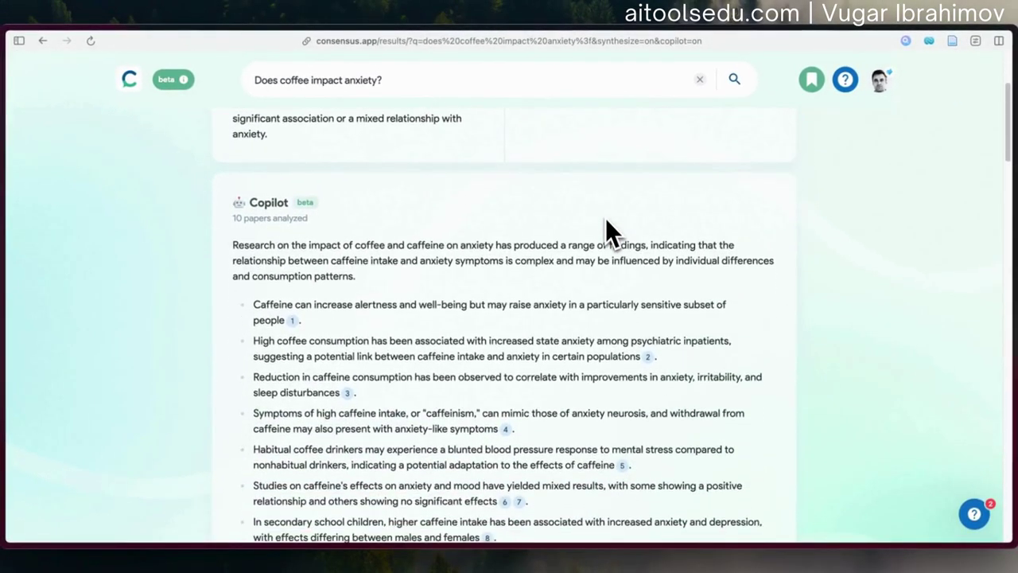
{"action": "scroll", "coordinate": [606, 222], "scroll_direction": "down", "scroll_amount": 2}
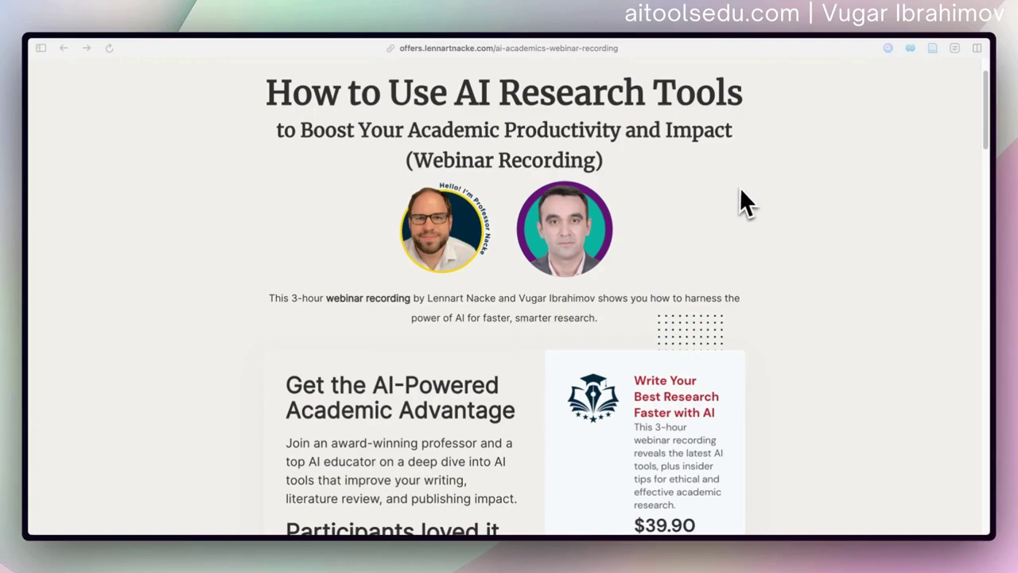
{"action": "scroll", "coordinate": [745, 191], "scroll_direction": "down", "scroll_amount": 1}
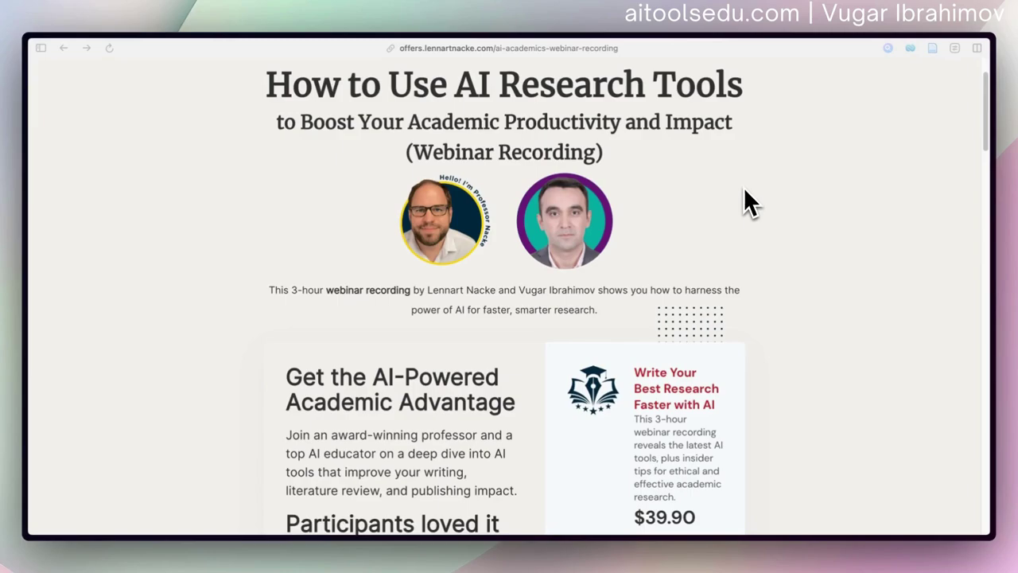
{"action": "scroll", "coordinate": [745, 191], "scroll_direction": "down", "scroll_amount": 5}
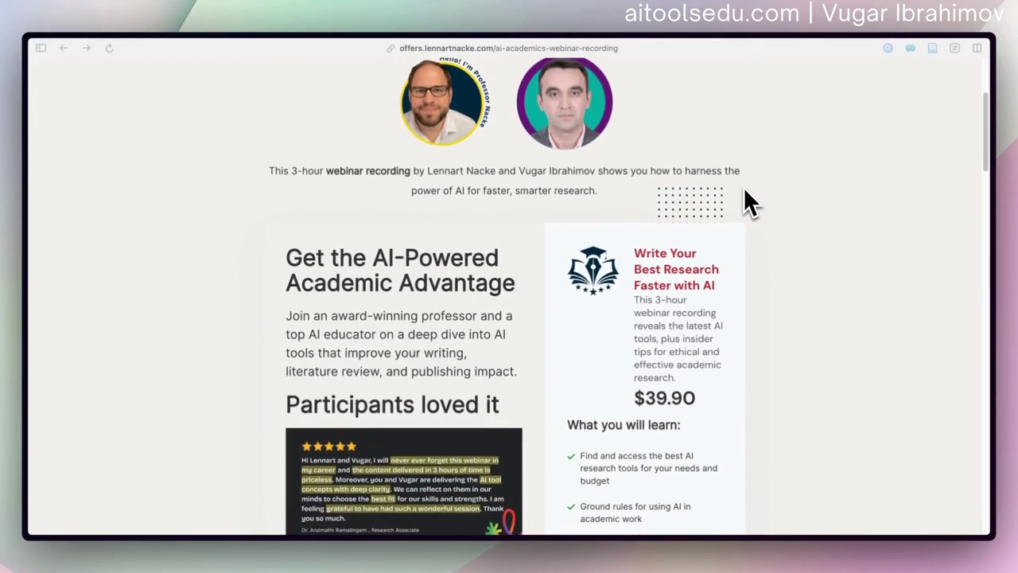
{"action": "scroll", "coordinate": [815, 265], "scroll_direction": "down", "scroll_amount": 10}
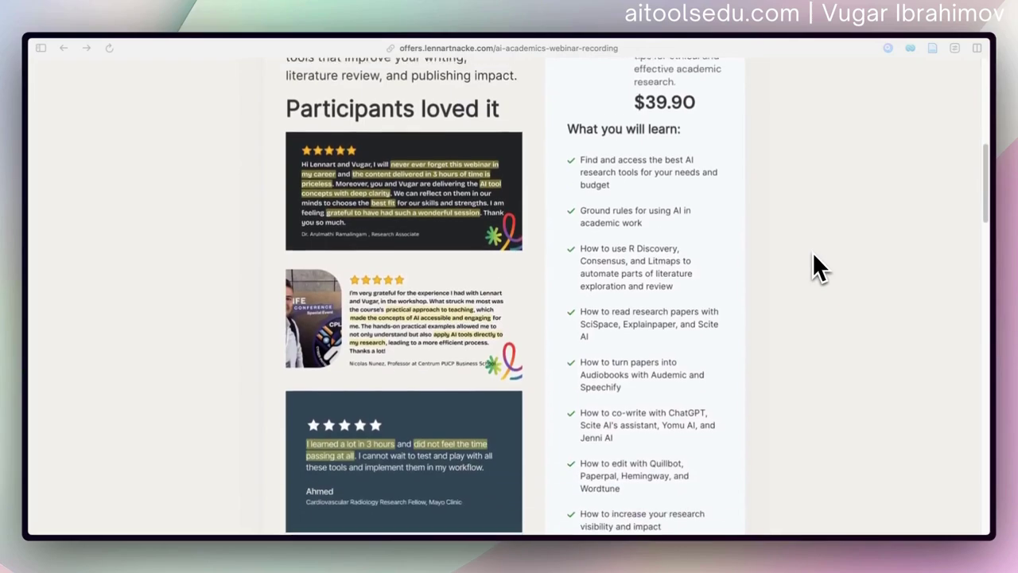
{"action": "scroll", "coordinate": [815, 265], "scroll_direction": "down", "scroll_amount": 10}
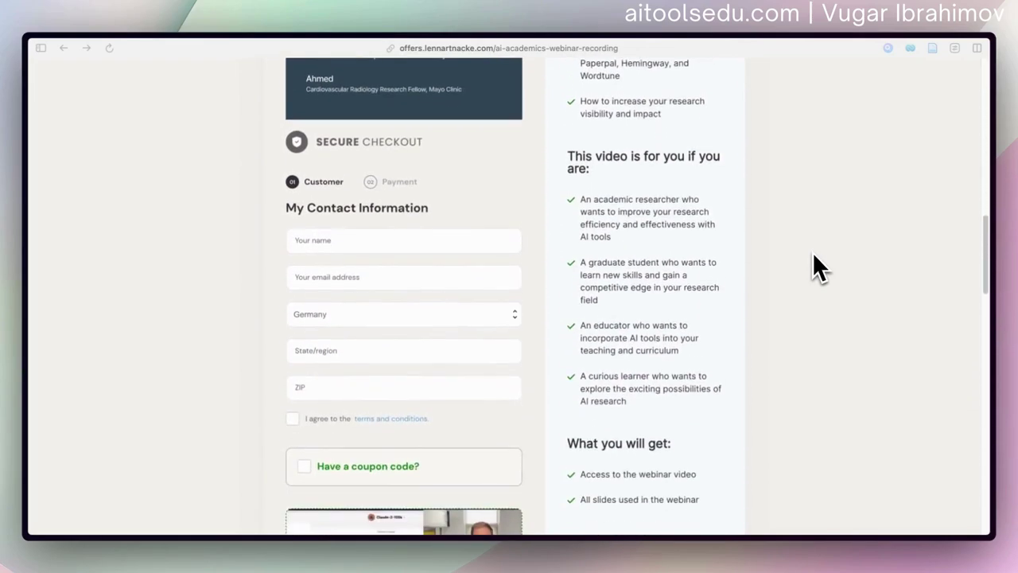
{"action": "scroll", "coordinate": [815, 265], "scroll_direction": "down", "scroll_amount": 4}
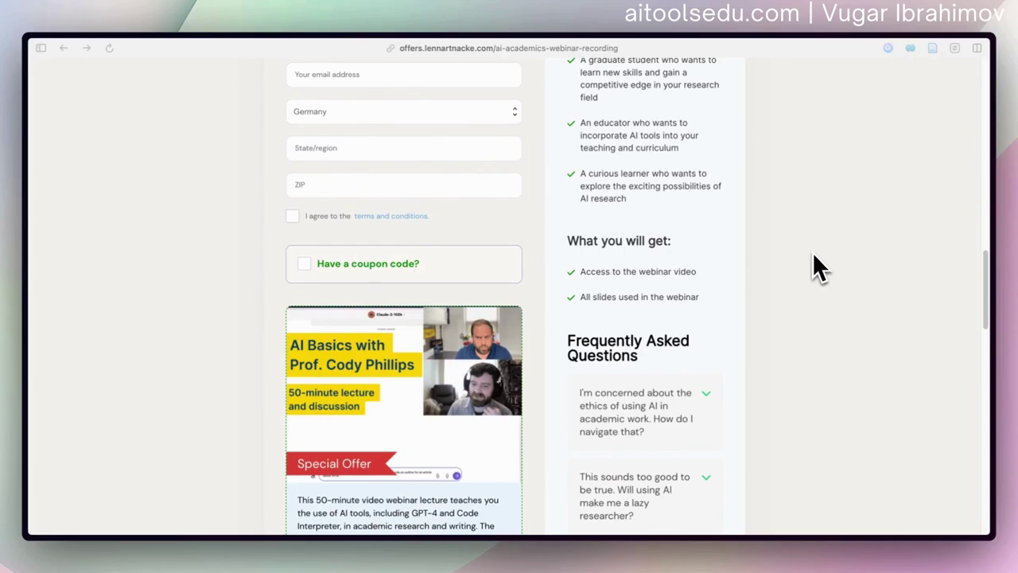
{"action": "scroll", "coordinate": [815, 264], "scroll_direction": "down", "scroll_amount": 10}
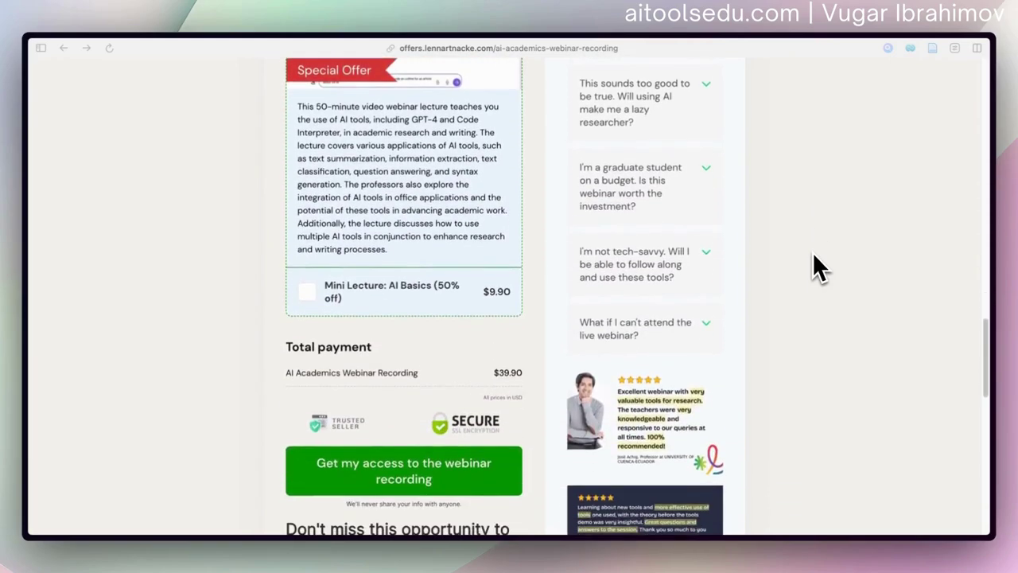
{"action": "scroll", "coordinate": [815, 265], "scroll_direction": "down", "scroll_amount": 11}
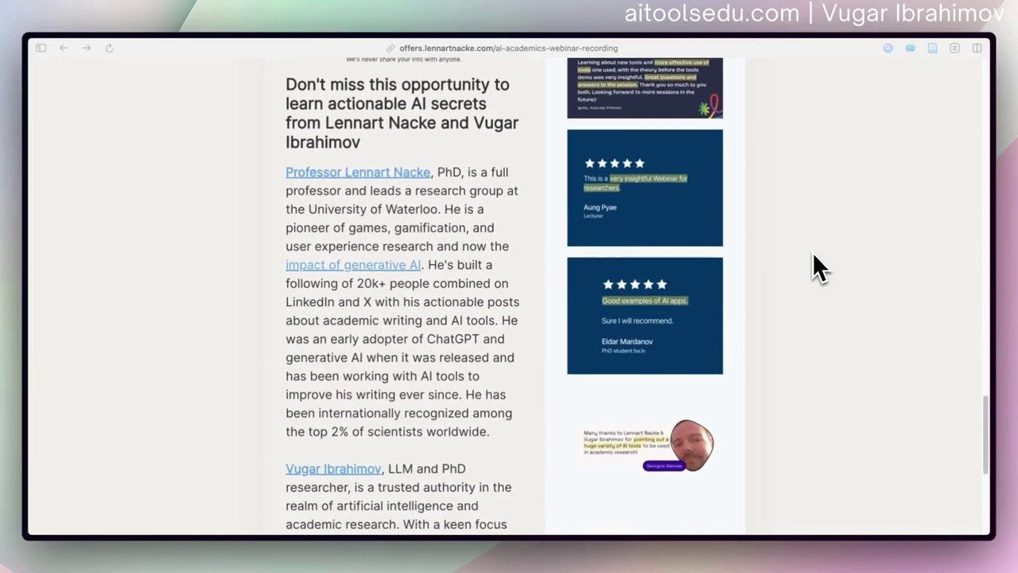
{"action": "scroll", "coordinate": [813, 252], "scroll_direction": "down", "scroll_amount": 7}
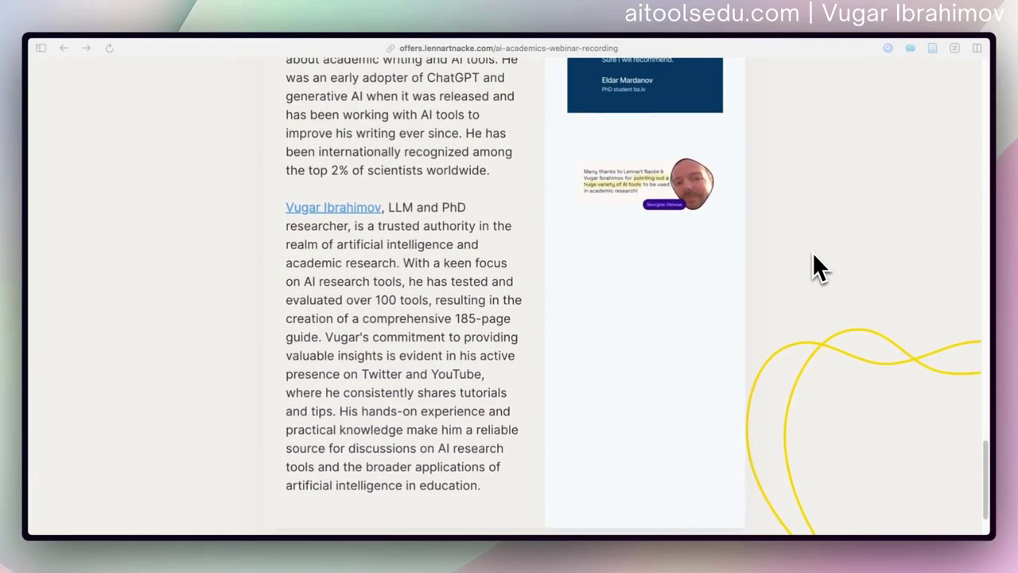
{"action": "scroll", "coordinate": [819, 267], "scroll_direction": "down", "scroll_amount": 1}
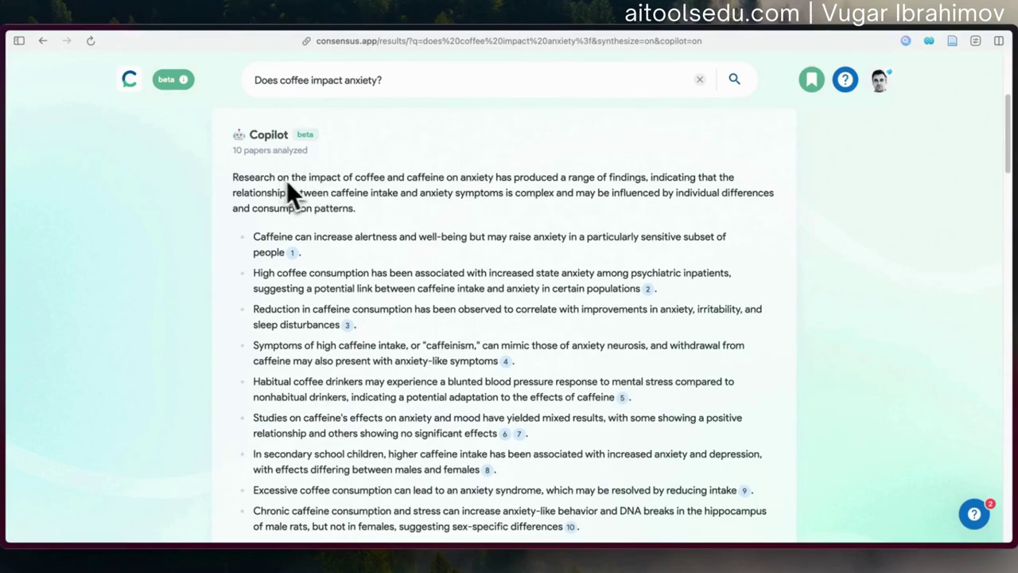
{"action": "scroll", "coordinate": [359, 191], "scroll_direction": "down", "scroll_amount": 3}
{"action": "scroll", "coordinate": [360, 191], "scroll_direction": "up", "scroll_amount": 3}
{"action": "scroll", "coordinate": [361, 190], "scroll_direction": "up", "scroll_amount": 1}
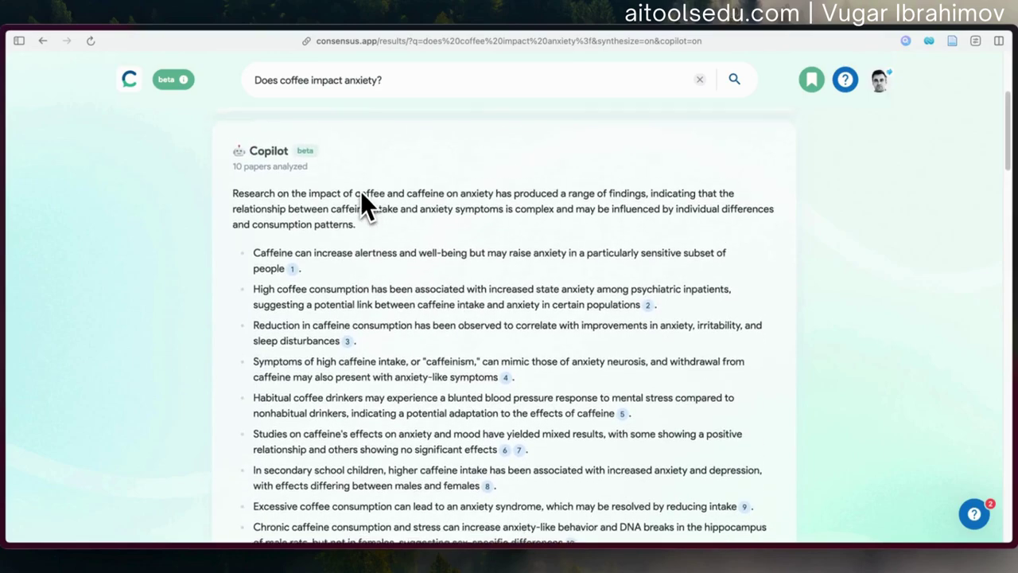
{"action": "scroll", "coordinate": [361, 191], "scroll_direction": "down", "scroll_amount": 1}
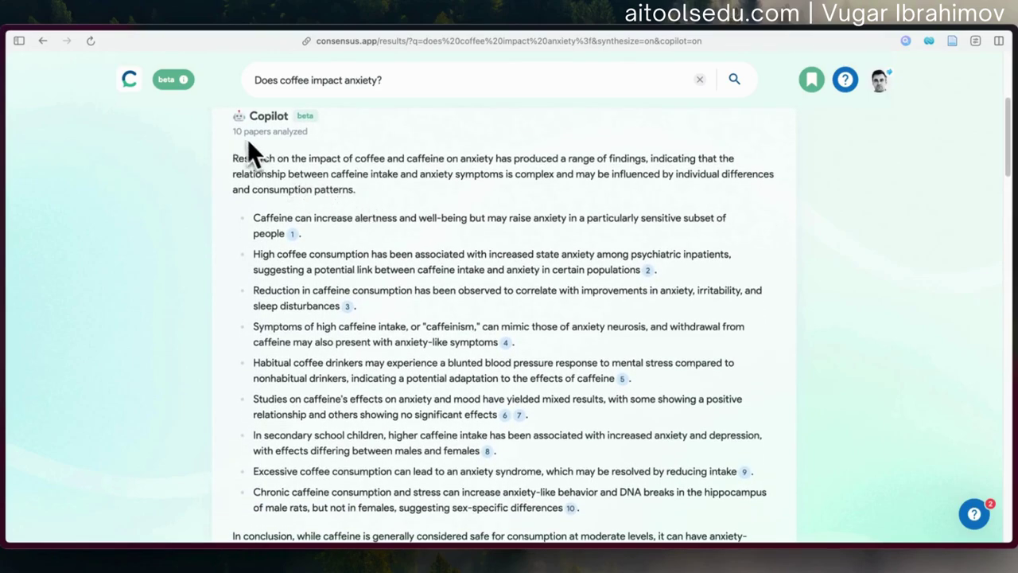
{"action": "scroll", "coordinate": [267, 159], "scroll_direction": "up", "scroll_amount": 5}
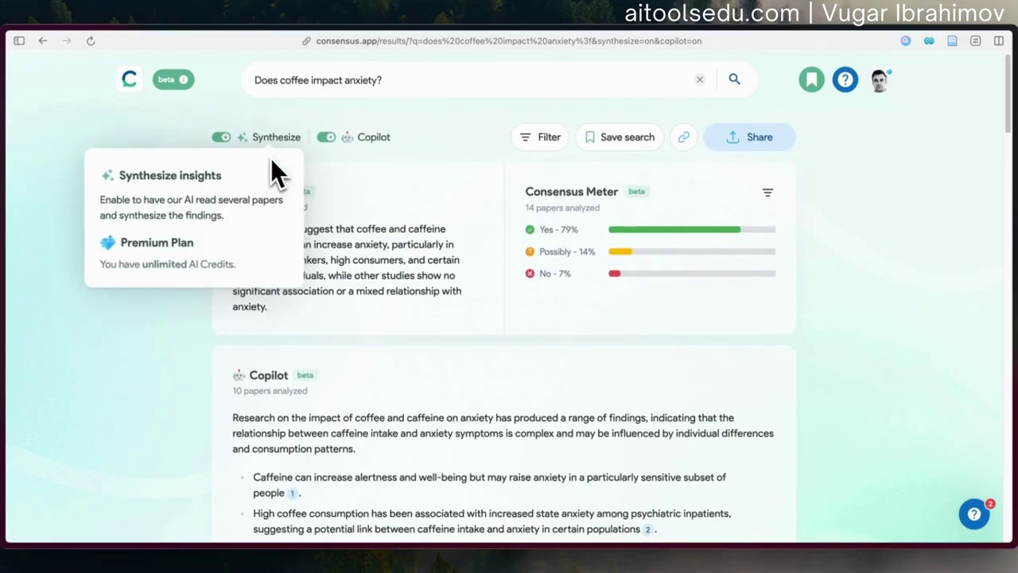
{"action": "scroll", "coordinate": [306, 345], "scroll_direction": "down", "scroll_amount": 4}
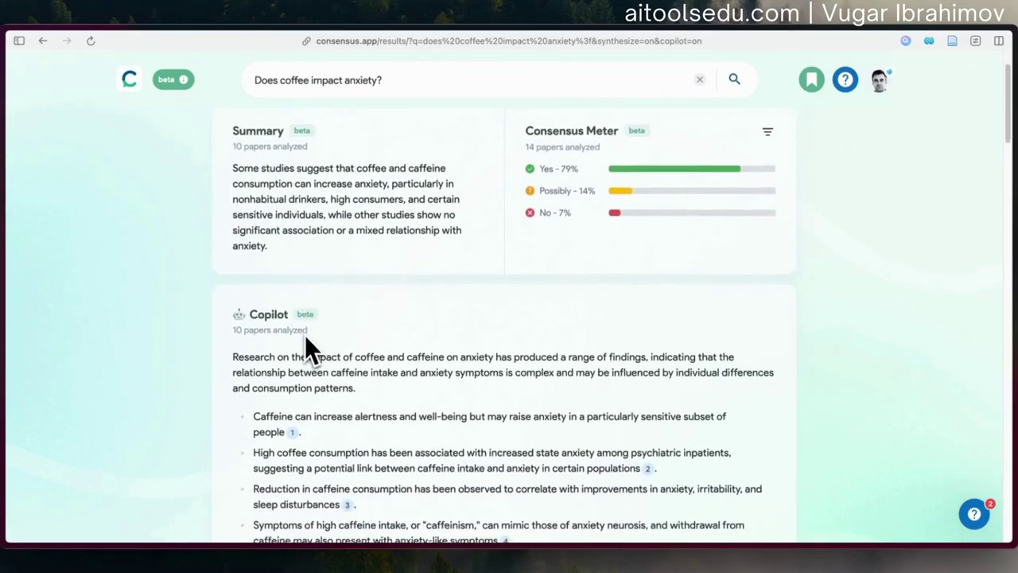
{"action": "scroll", "coordinate": [331, 346], "scroll_direction": "down", "scroll_amount": 1}
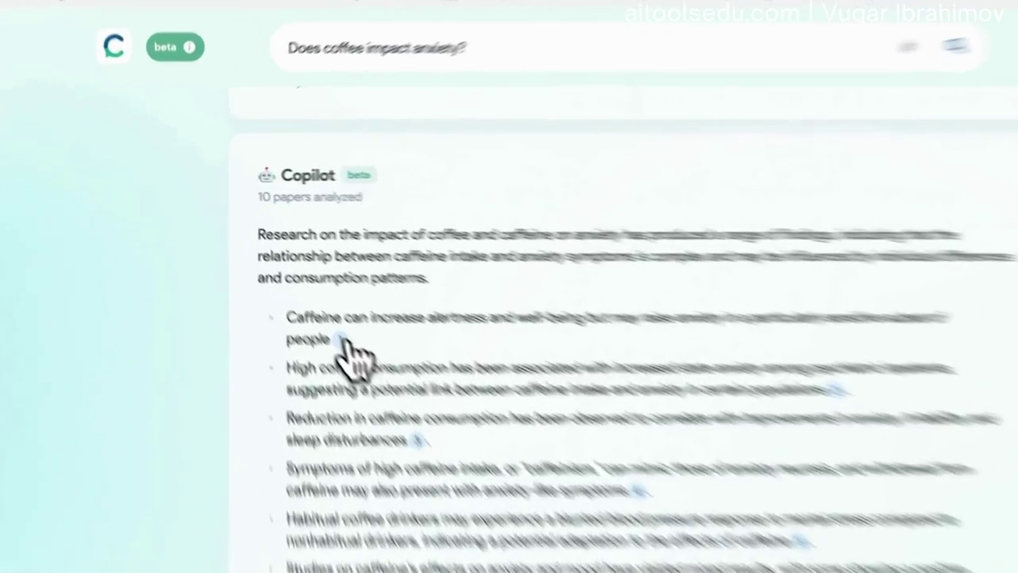
{"action": "scroll", "coordinate": [301, 398], "scroll_direction": "down", "scroll_amount": 15}
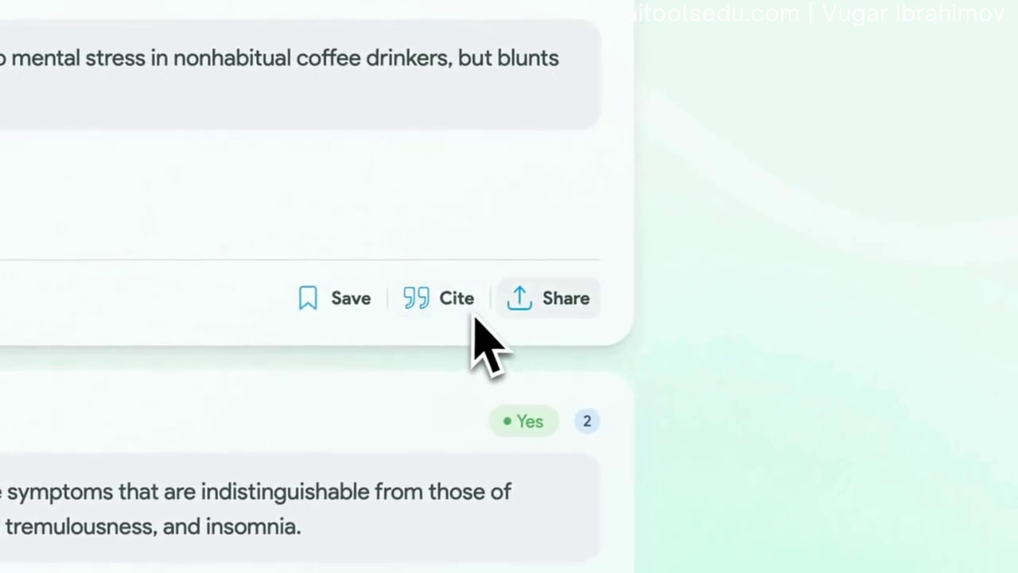
{"action": "scroll", "coordinate": [561, 306], "scroll_direction": "up", "scroll_amount": 10}
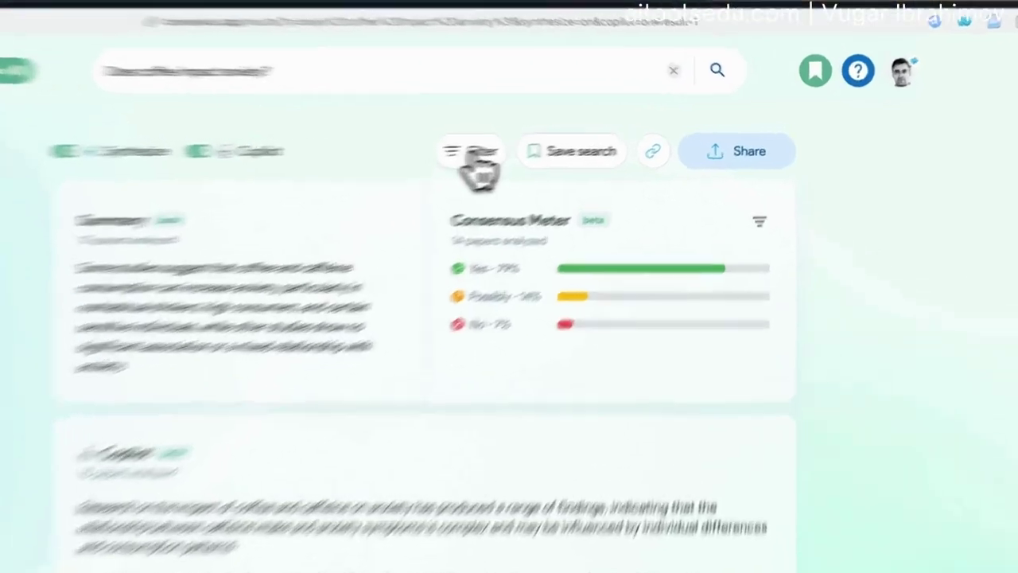
- Open the Filters panel and expand its Methods section
{"action": "left_click", "coordinate": [475, 153]}
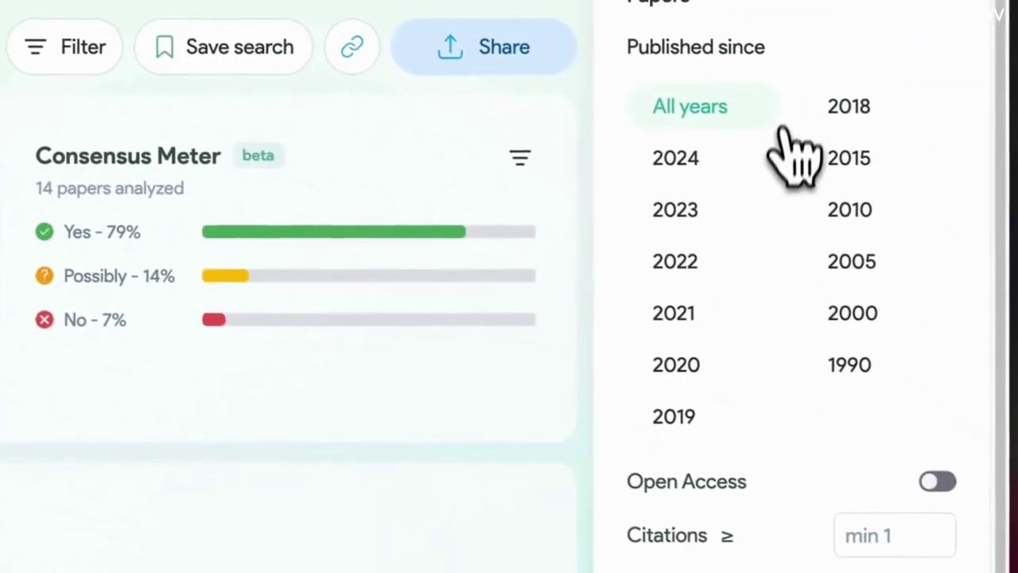
{"action": "scroll", "coordinate": [743, 184], "scroll_direction": "down", "scroll_amount": 2}
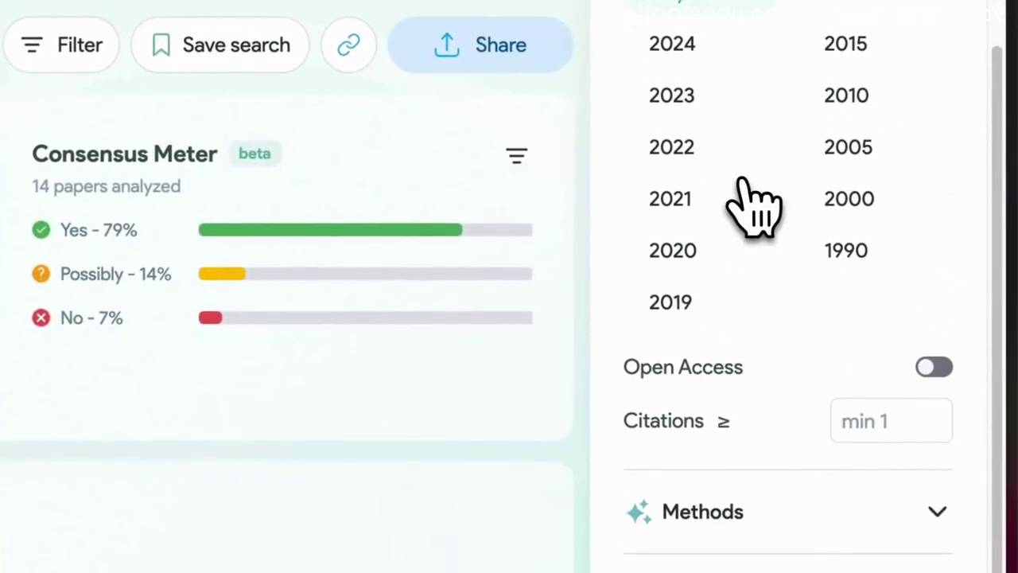
{"action": "left_click", "coordinate": [803, 497]}
{"action": "scroll", "coordinate": [803, 434], "scroll_direction": "down", "scroll_amount": 4}
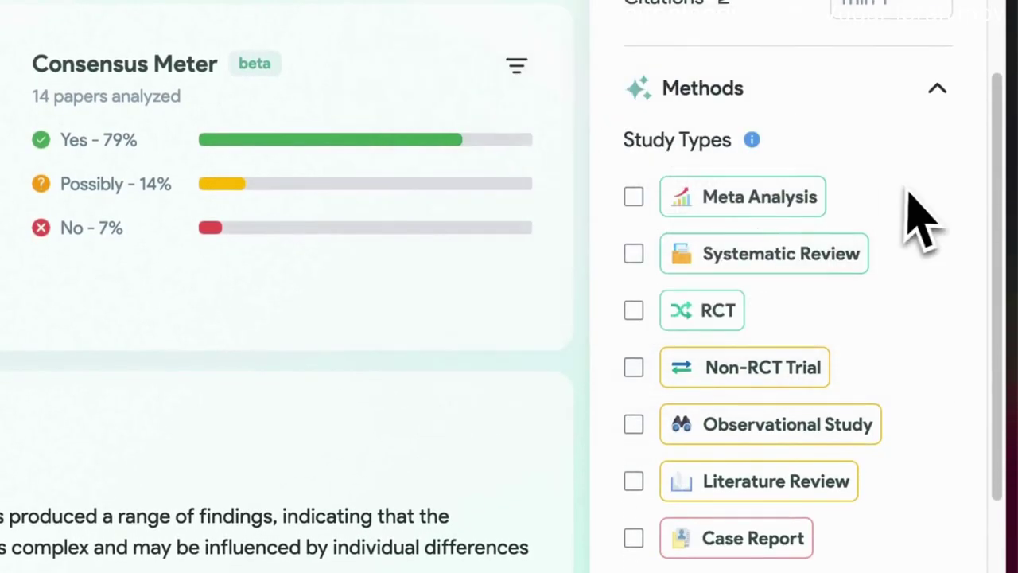
- Look through the listed Study Types and study details filter options
{"action": "mouse_move", "coordinate": [787, 211]}
{"action": "mouse_move", "coordinate": [769, 268]}
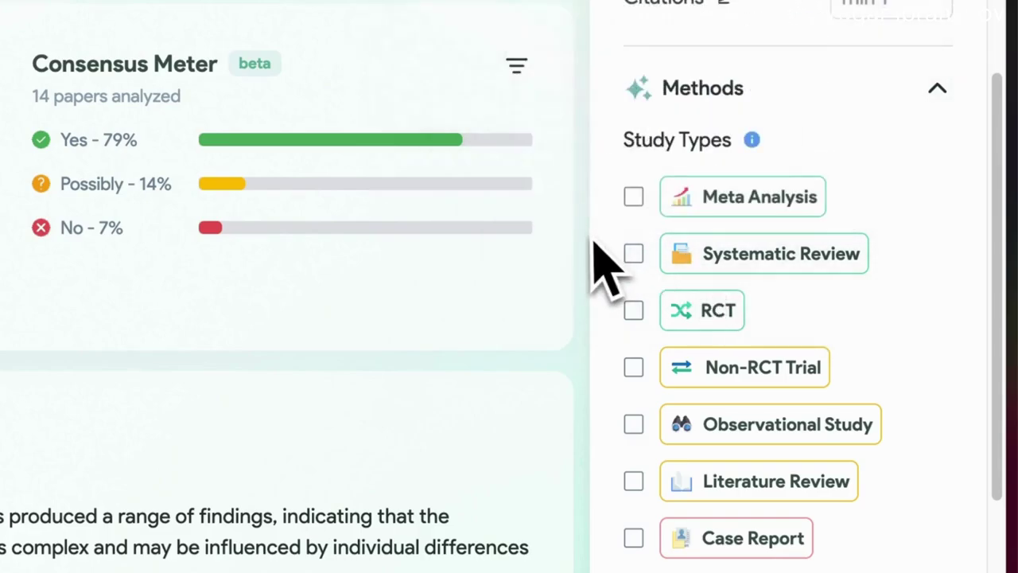
{"action": "mouse_move", "coordinate": [693, 268]}
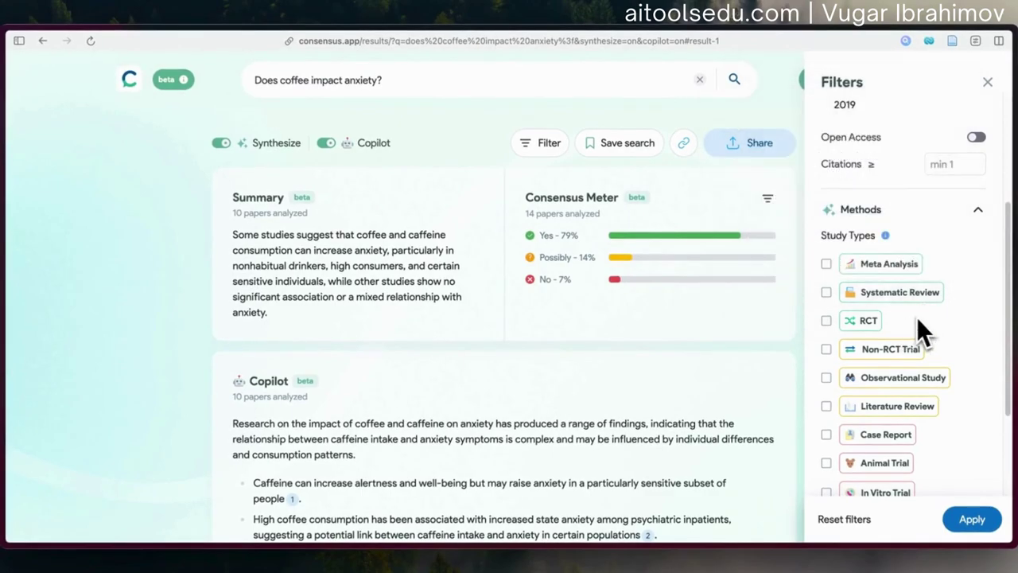
{"action": "scroll", "coordinate": [916, 316], "scroll_direction": "down", "scroll_amount": 2}
{"action": "mouse_move", "coordinate": [910, 318]}
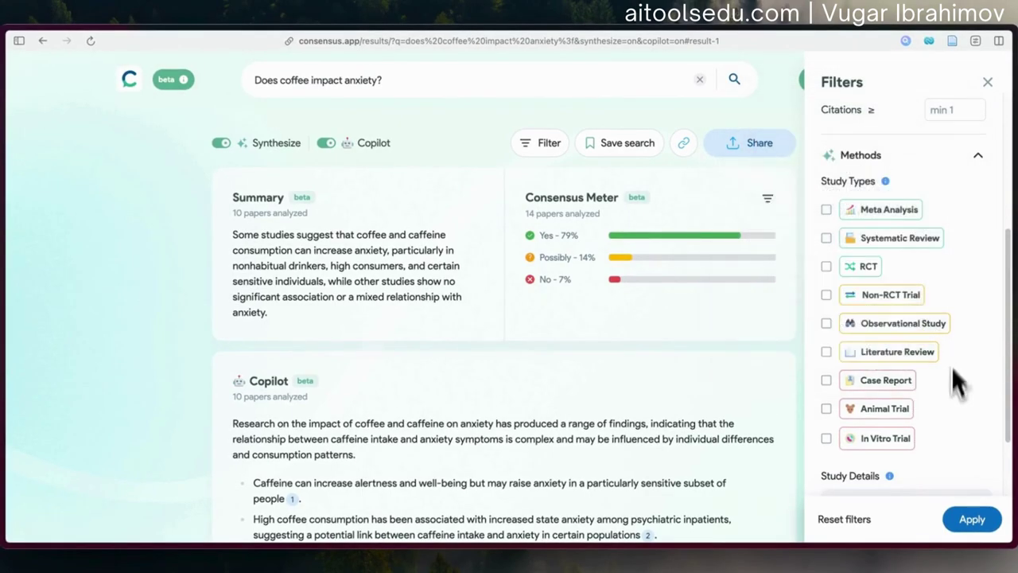
{"action": "scroll", "coordinate": [953, 279], "scroll_direction": "up", "scroll_amount": 2}
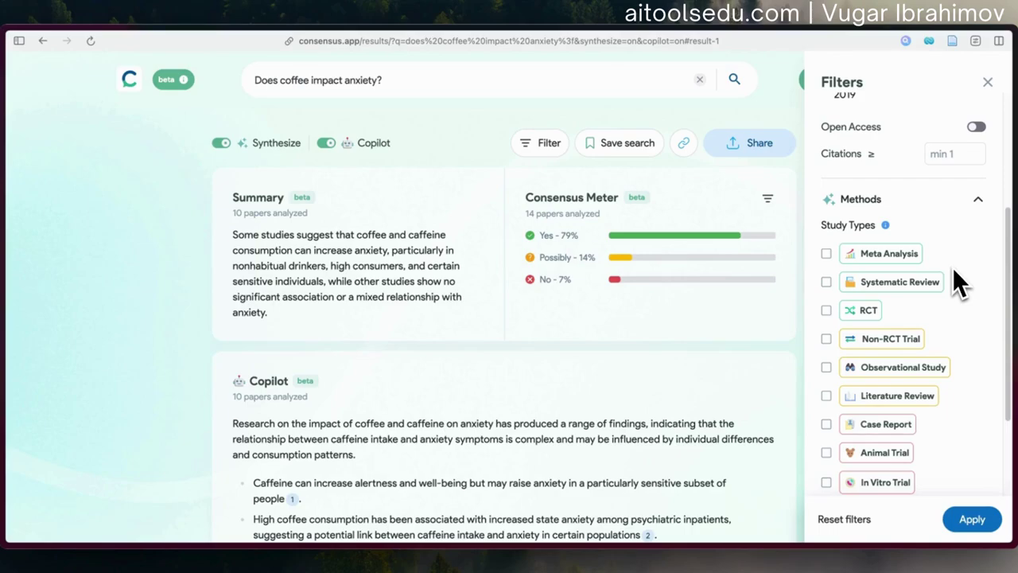
{"action": "scroll", "coordinate": [952, 267], "scroll_direction": "down", "scroll_amount": 3}
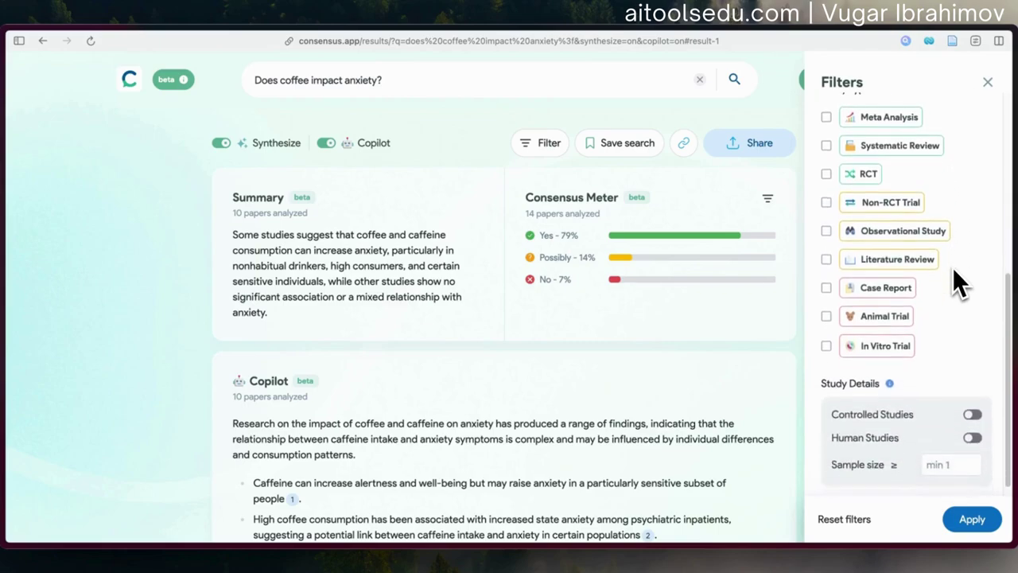
{"action": "scroll", "coordinate": [952, 267], "scroll_direction": "up", "scroll_amount": 2}
{"action": "scroll", "coordinate": [952, 267], "scroll_direction": "down", "scroll_amount": 2}
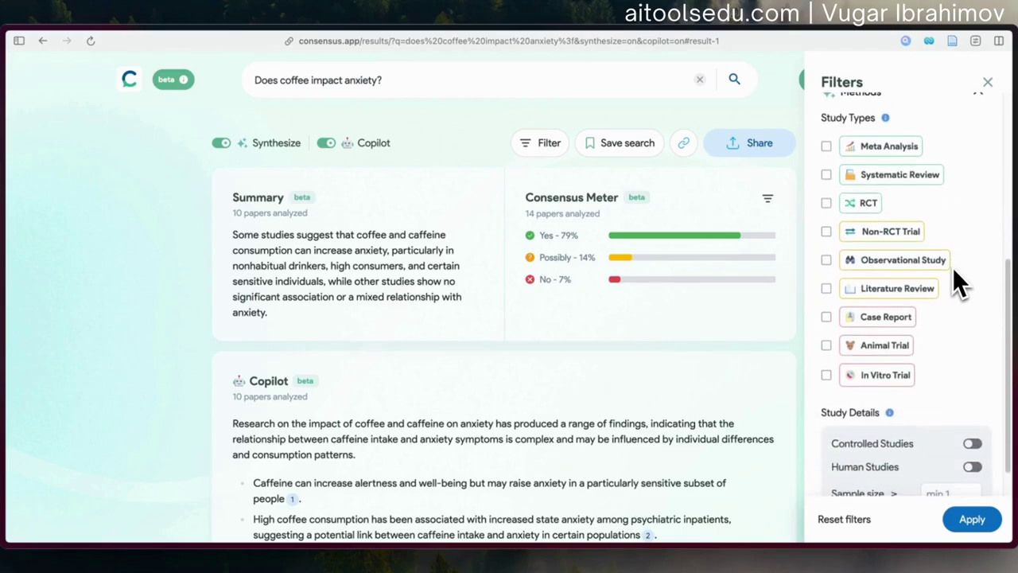
{"action": "scroll", "coordinate": [952, 267], "scroll_direction": "down", "scroll_amount": 3}
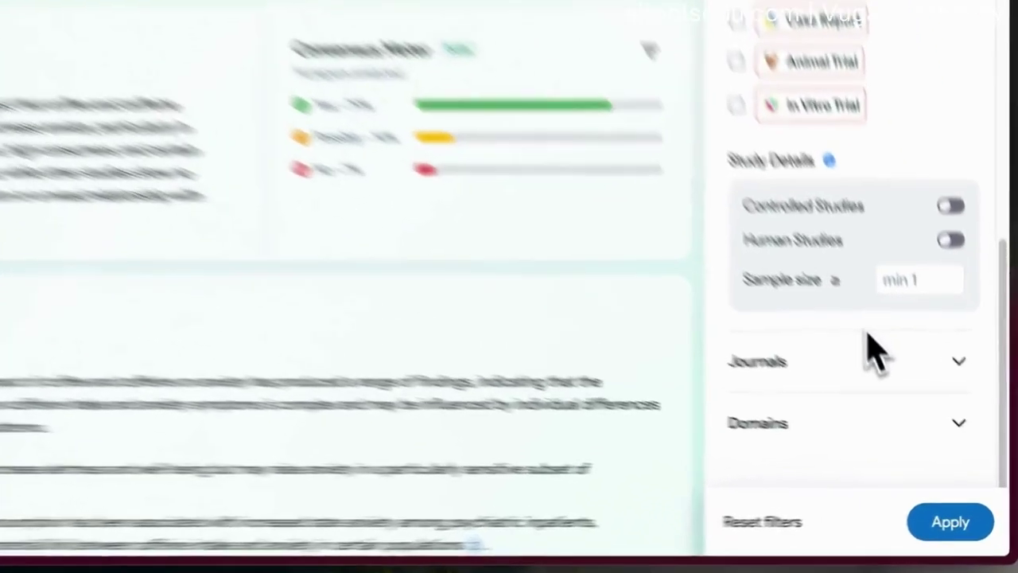
- Expand the Journals filter to show SJR Quartile options Q1–Q4
{"action": "left_click", "coordinate": [871, 350]}
{"action": "scroll", "coordinate": [827, 327], "scroll_direction": "down", "scroll_amount": 2}
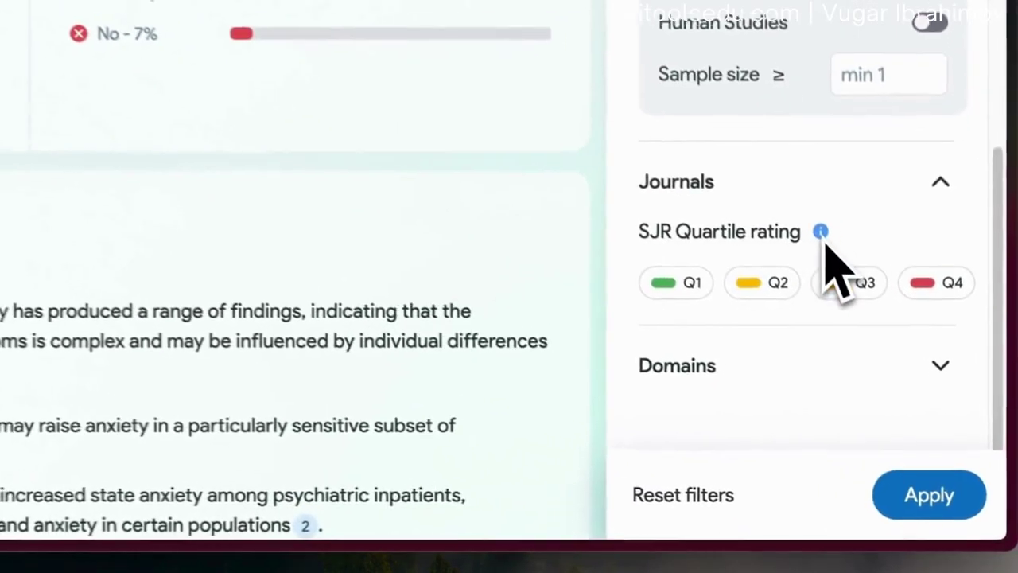
{"action": "mouse_move", "coordinate": [821, 234]}
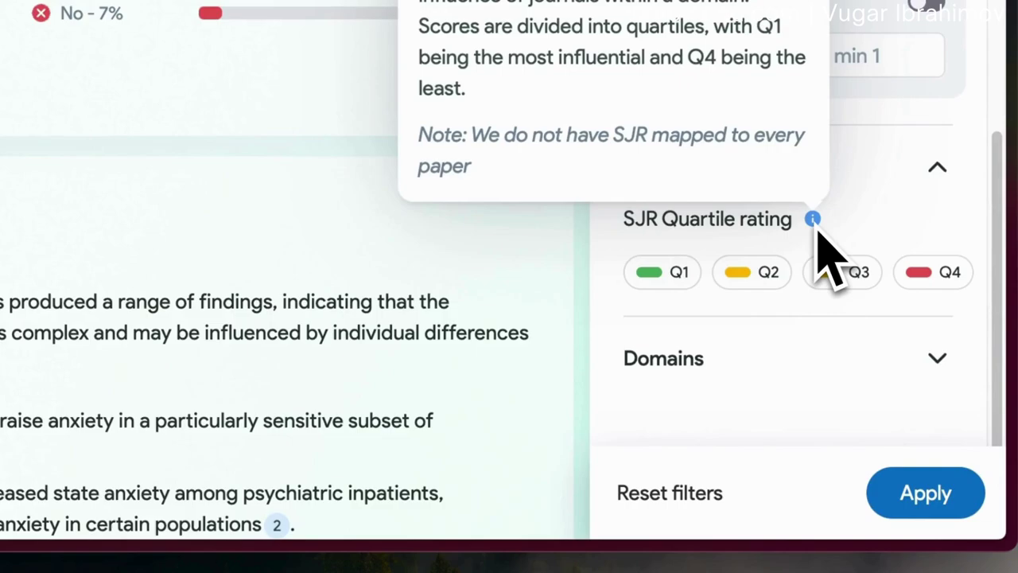
- Expand the Domains filter and scroll through its subject list
{"action": "left_click", "coordinate": [704, 356]}
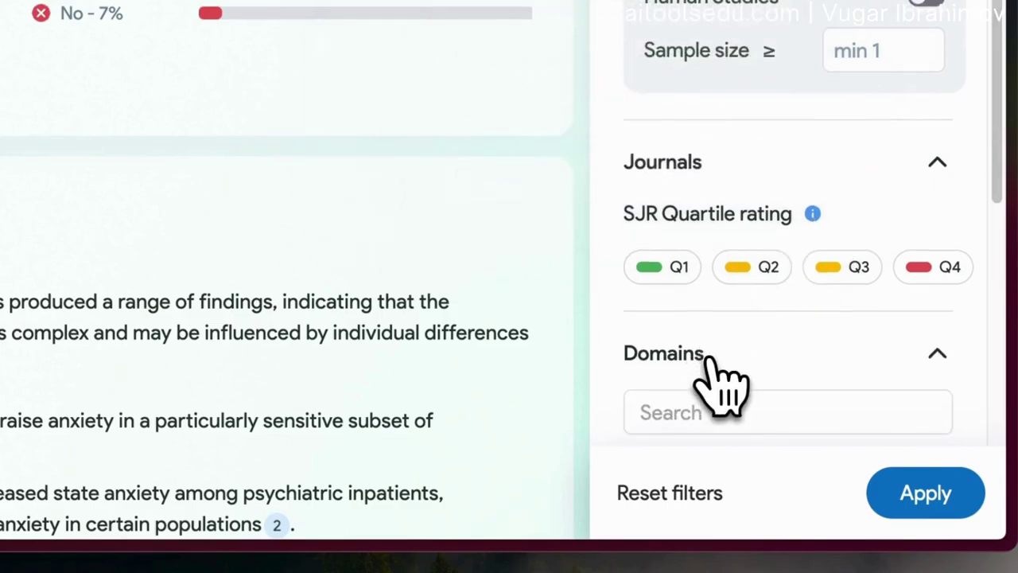
{"action": "scroll", "coordinate": [723, 386], "scroll_direction": "down", "scroll_amount": 3}
{"action": "scroll", "coordinate": [784, 295], "scroll_direction": "down", "scroll_amount": 3}
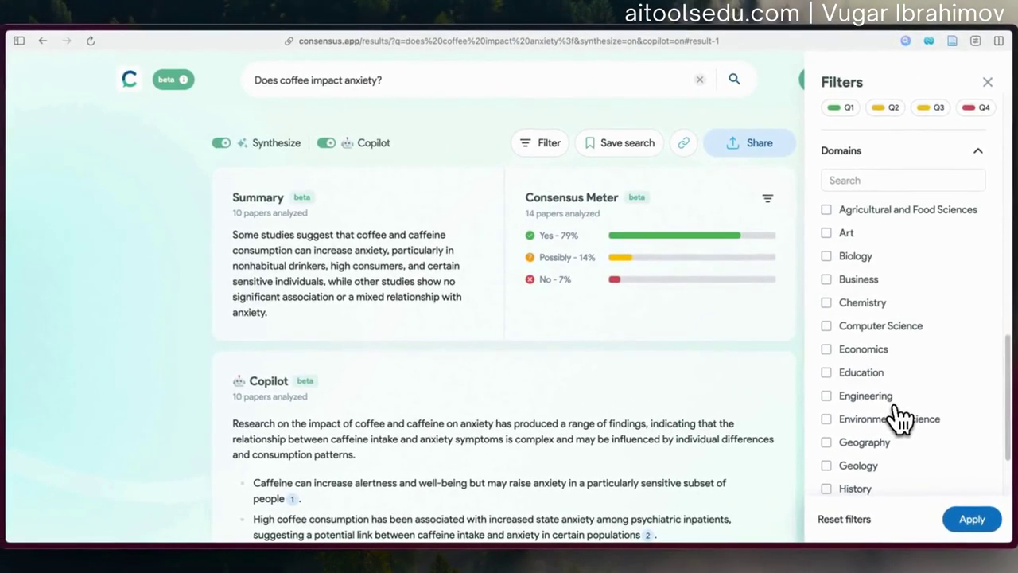
{"action": "scroll", "coordinate": [898, 417], "scroll_direction": "up", "scroll_amount": 10}
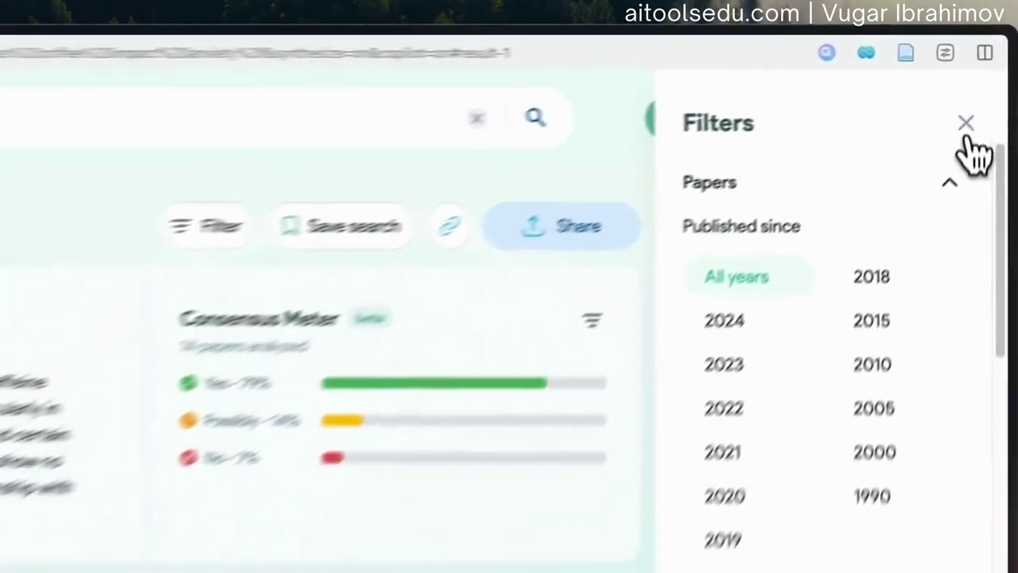
- Close the Filters panel without applying filters and scroll through the coffee-anxiety papers
{"action": "left_click", "coordinate": [965, 125]}
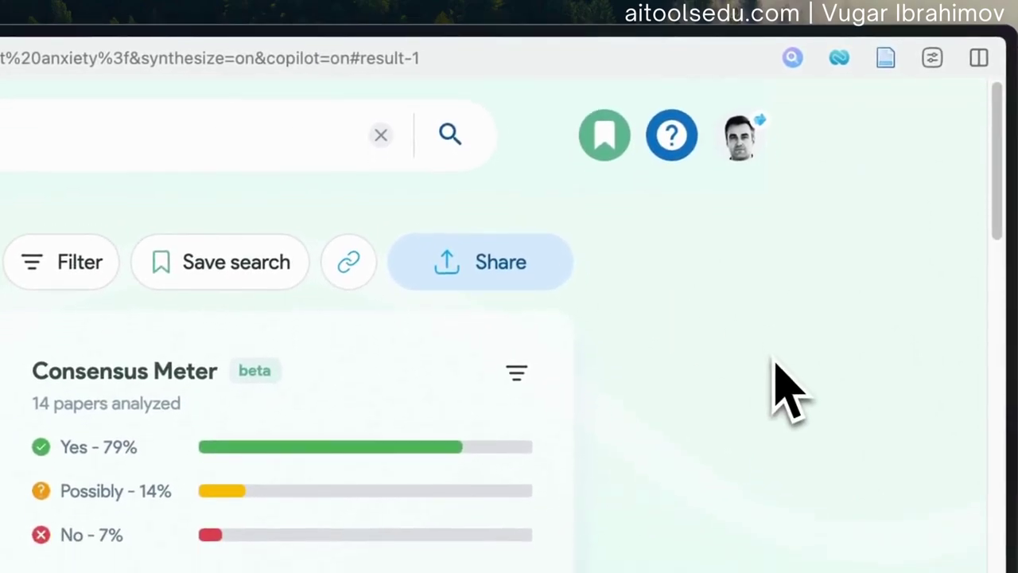
{"action": "scroll", "coordinate": [788, 393], "scroll_direction": "down", "scroll_amount": 15}
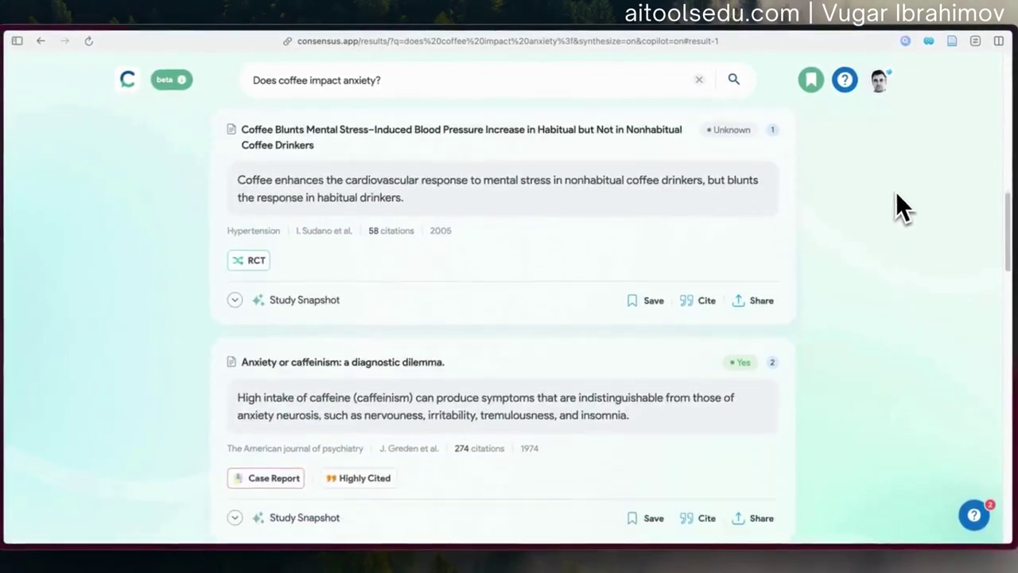
{"action": "scroll", "coordinate": [897, 194], "scroll_direction": "down", "scroll_amount": 6}
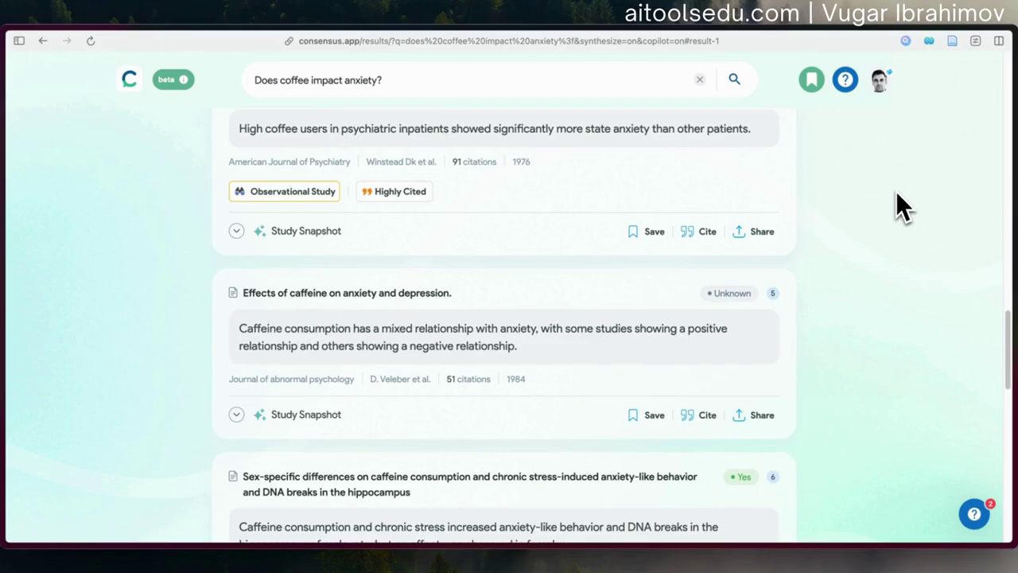
{"action": "scroll", "coordinate": [896, 192], "scroll_direction": "up", "scroll_amount": 10}
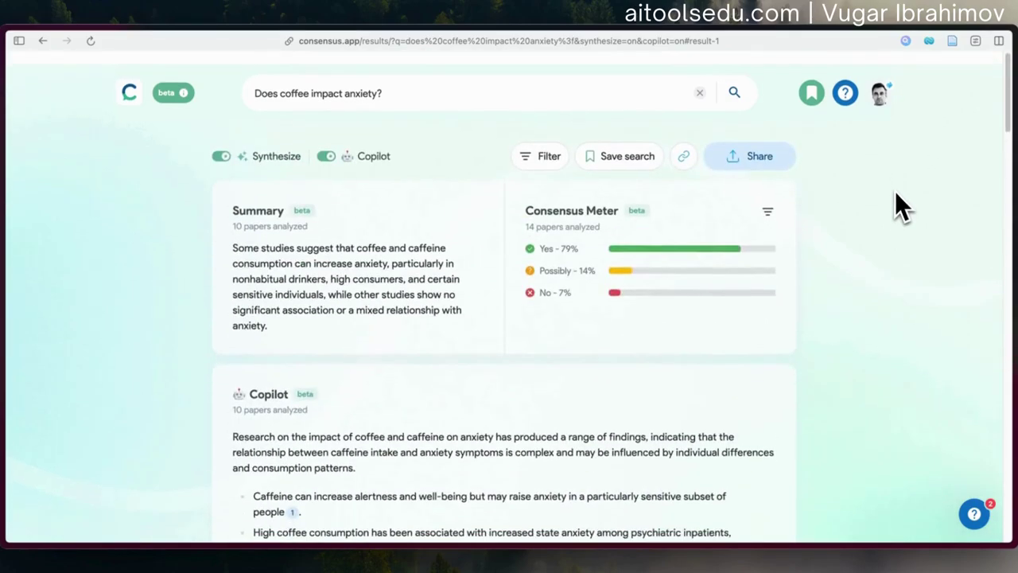